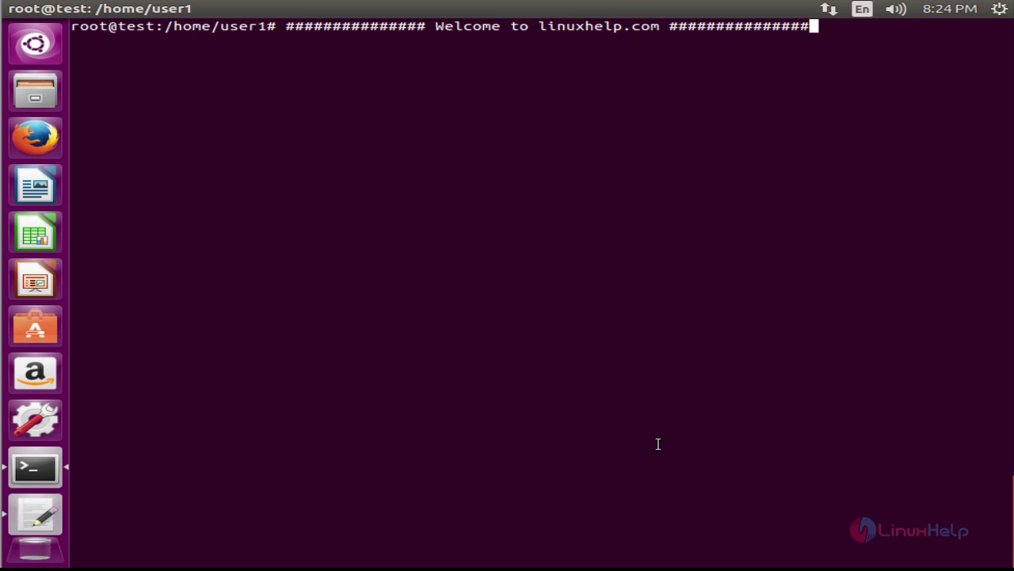
# - Open the TicketsCAD downloads page in Firefox using the URL copied from the install notes
pyautogui.click(35, 515)
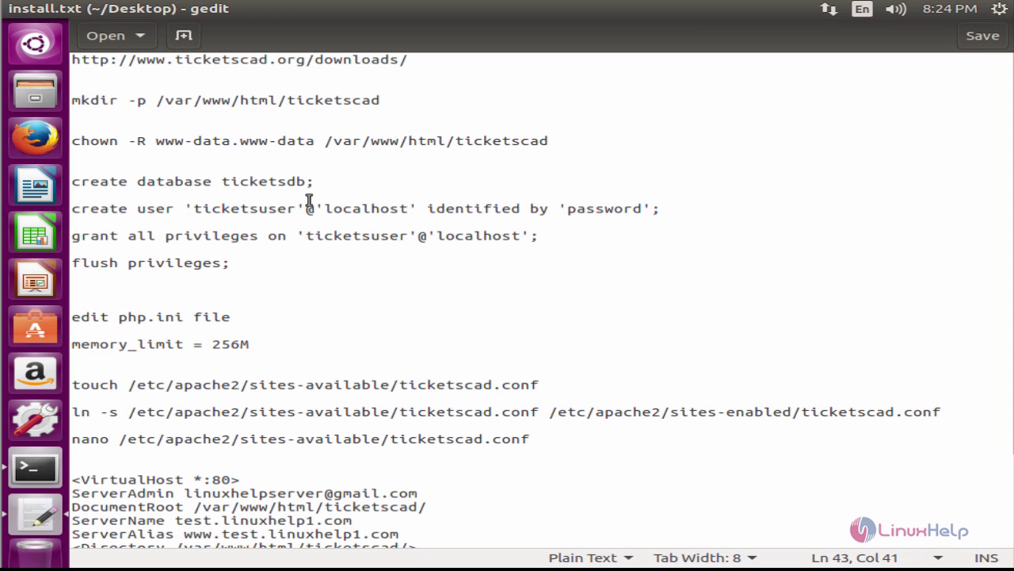
pyautogui.click(417, 57)
pyautogui.moveTo(418, 57); pyautogui.dragTo(71, 59)
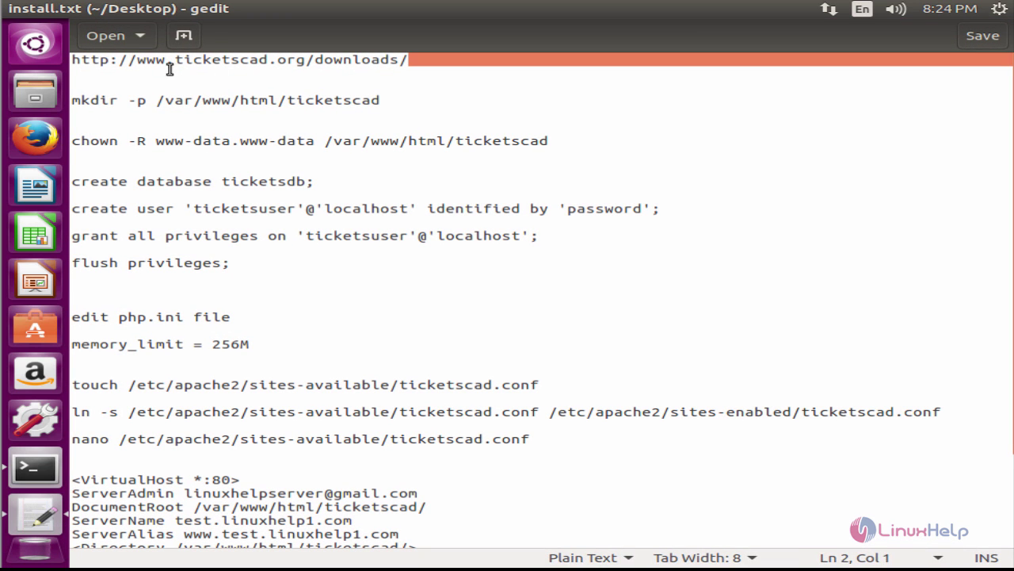
pyautogui.rightClick(75, 55)
pyautogui.click(119, 125)
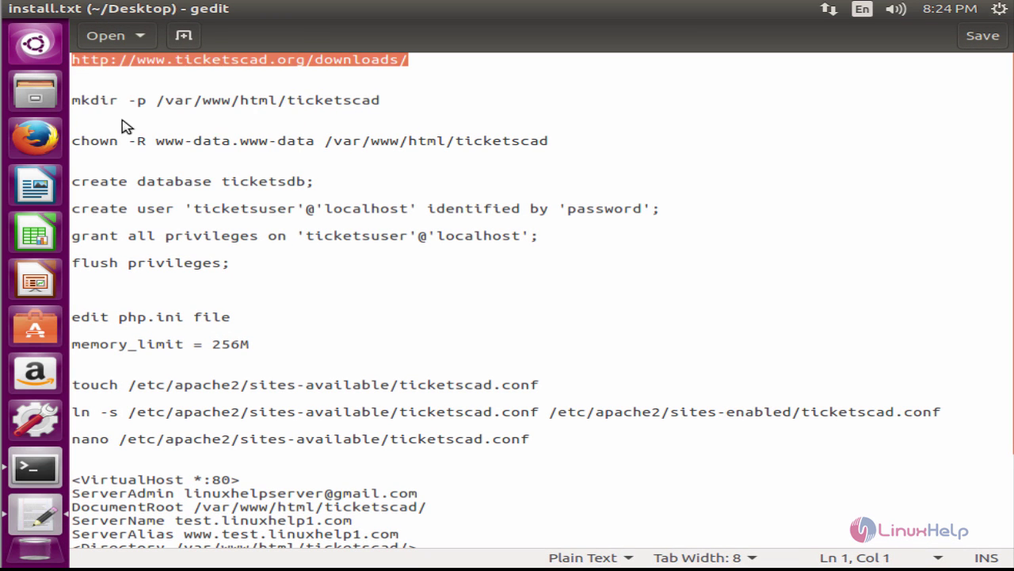
pyautogui.click(35, 138)
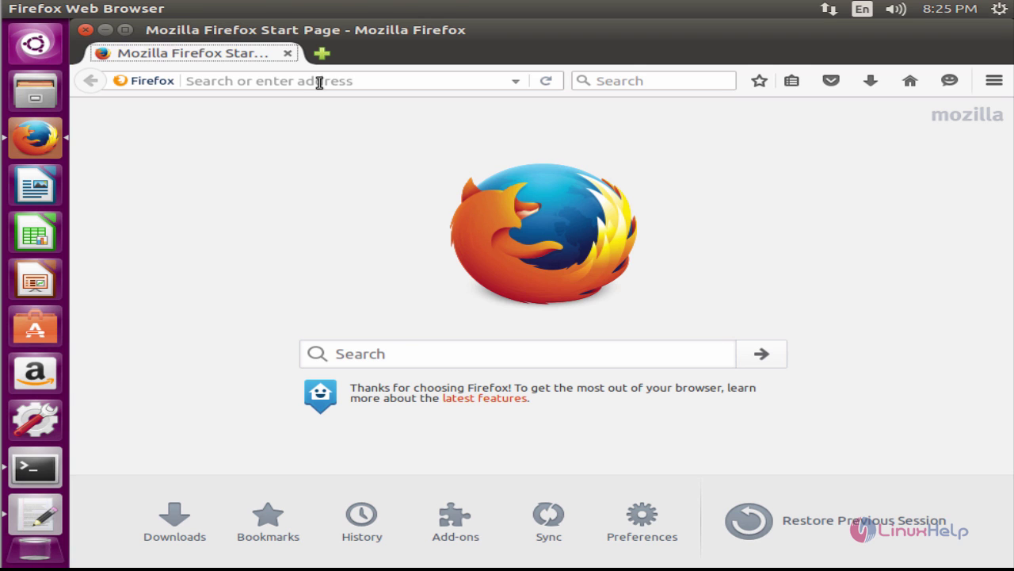
pyautogui.rightClick(319, 82)
pyautogui.click(384, 174)
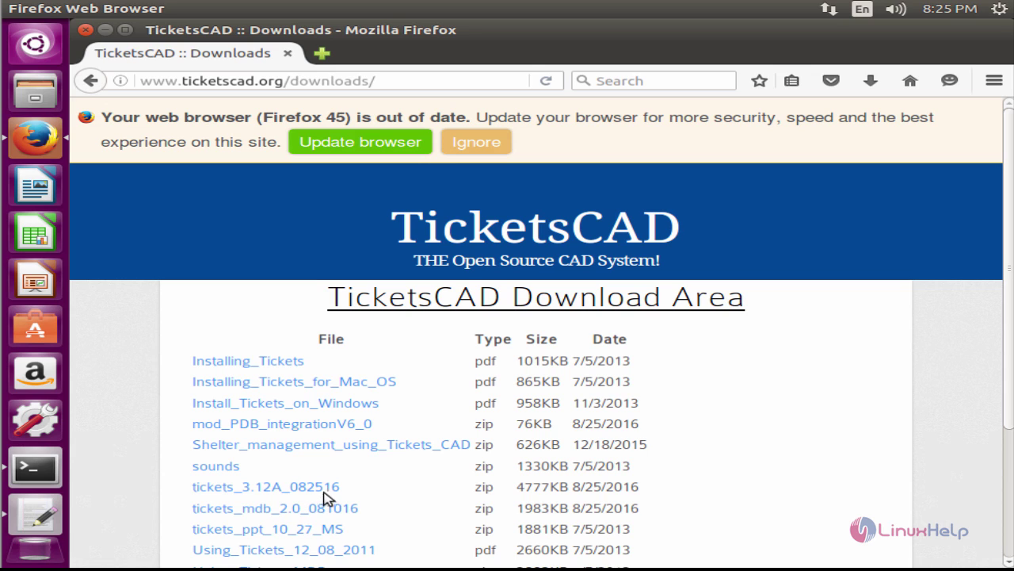
# - Save tickets_3.12A_082516.zip to disk from the downloads page
pyautogui.click(325, 495)
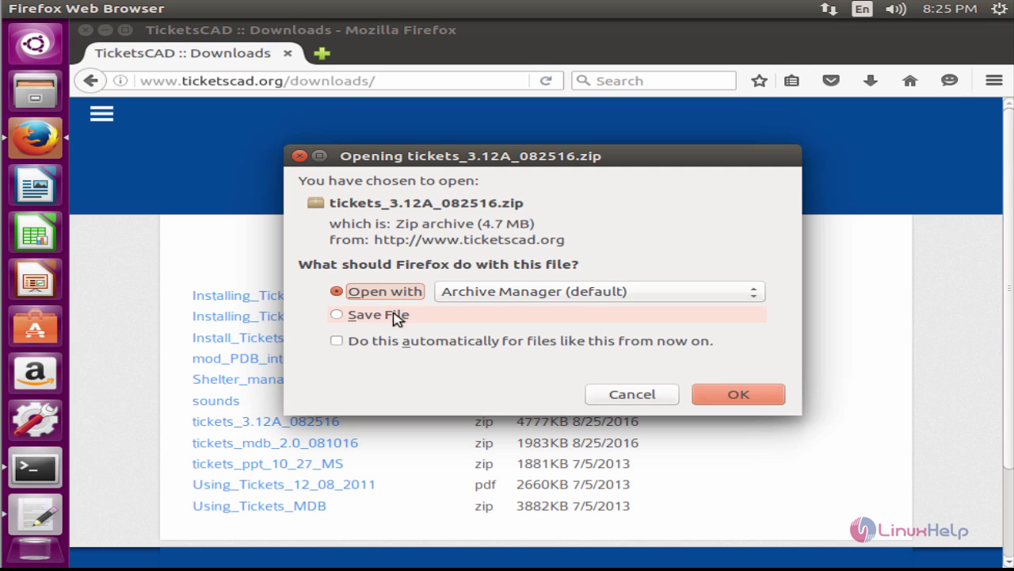
pyautogui.click(367, 315)
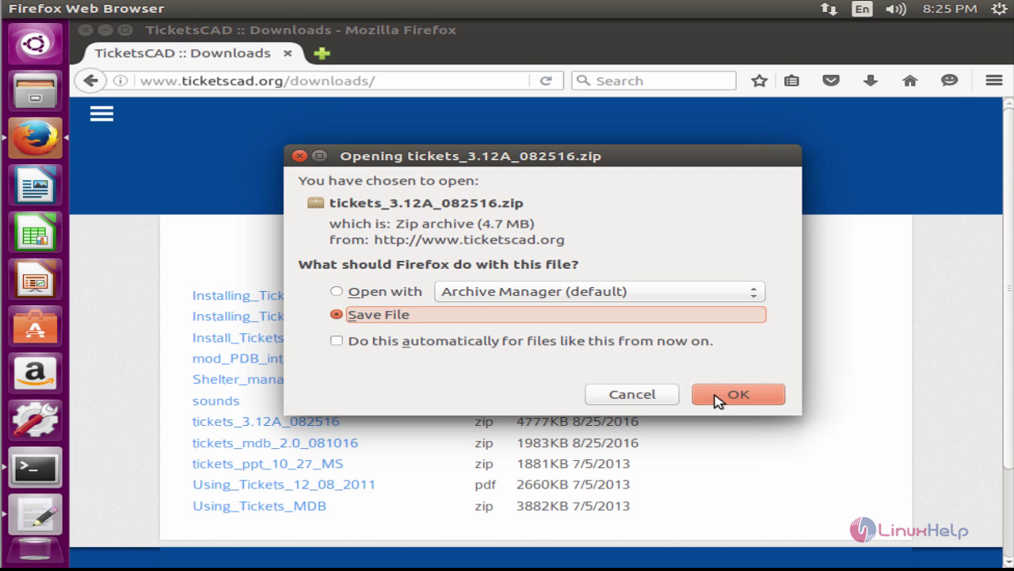
pyautogui.click(745, 401)
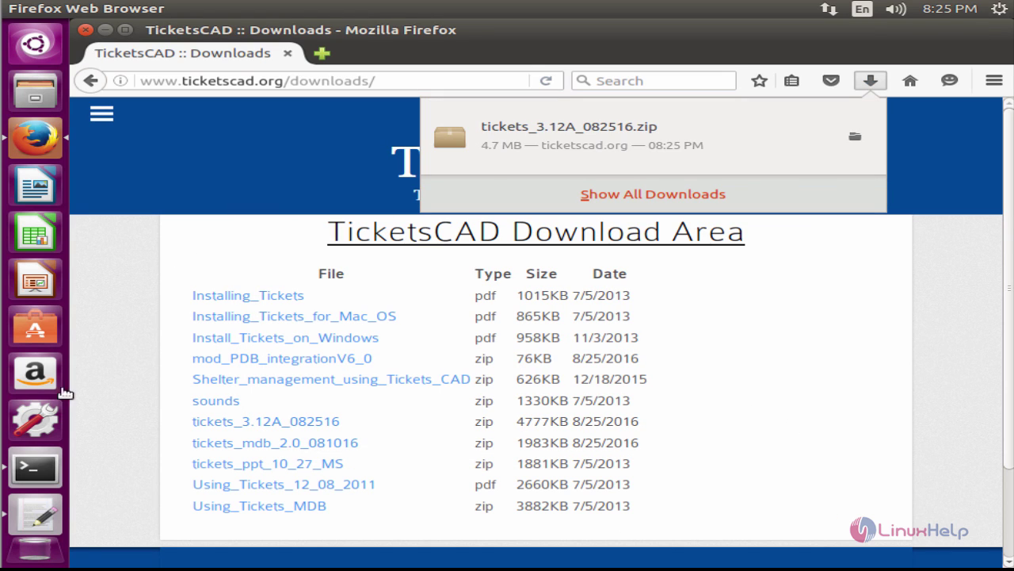
# - Change into the Downloads folder in the terminal
pyautogui.click(34, 467)
pyautogui.write('cd')
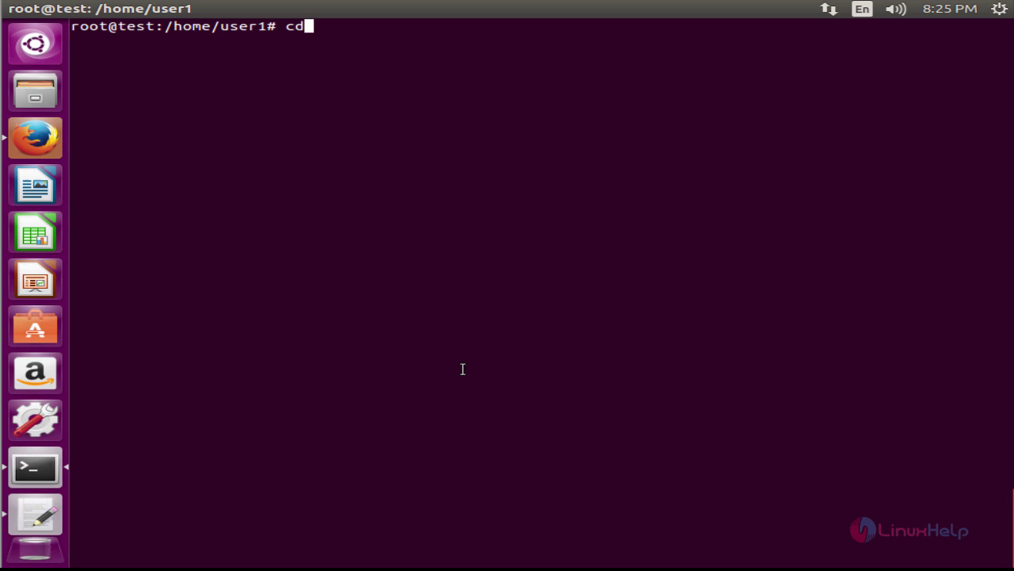
pyautogui.write(' Dow')
pyautogui.press('Tab')
pyautogui.press('Return')
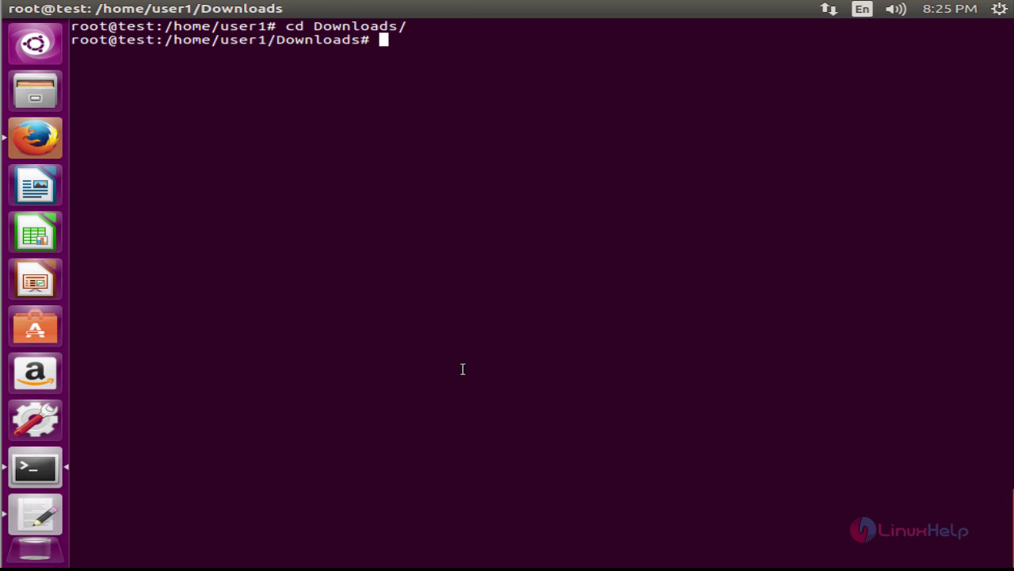
# - Create the /var/www/html/ticketscad folder with the mkdir -p command from the notes
pyautogui.hotkey('alt', 'Tab')
pyautogui.moveTo(380, 100); pyautogui.dragTo(73, 100)
pyautogui.rightClick(73, 98)
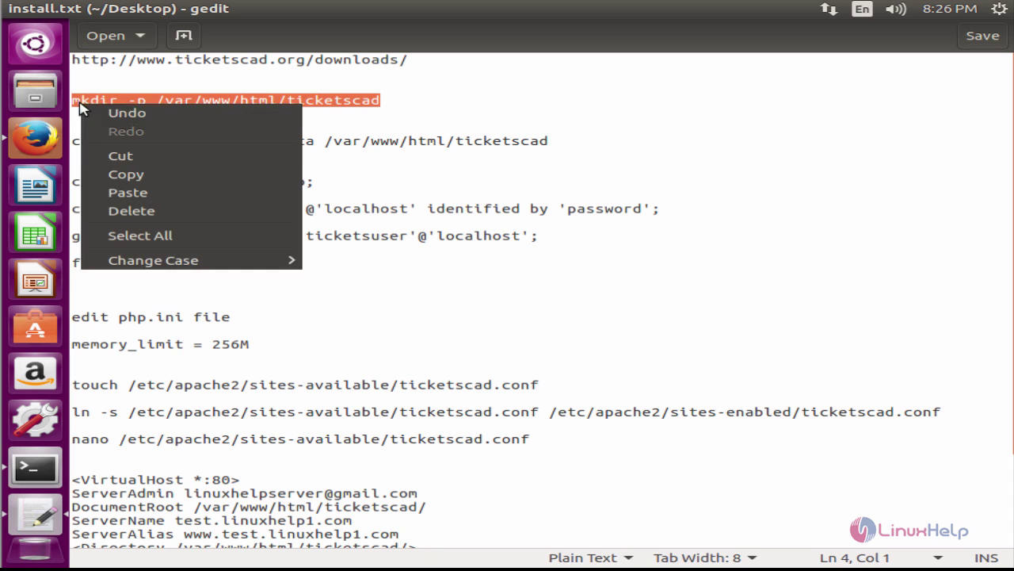
pyautogui.click(127, 176)
pyautogui.click(24, 473)
pyautogui.rightClick(294, 242)
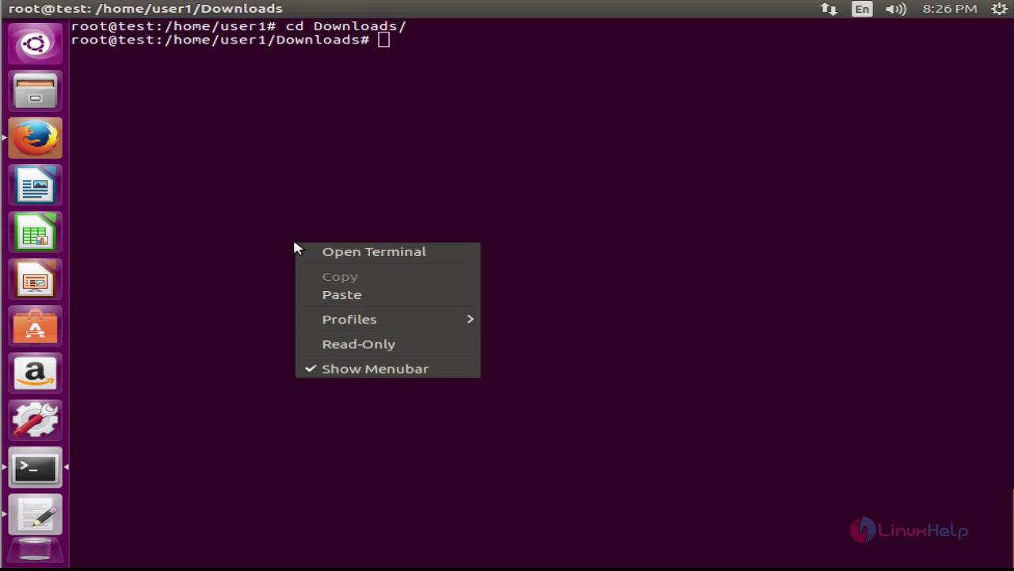
pyautogui.click(336, 294)
pyautogui.press('Return')
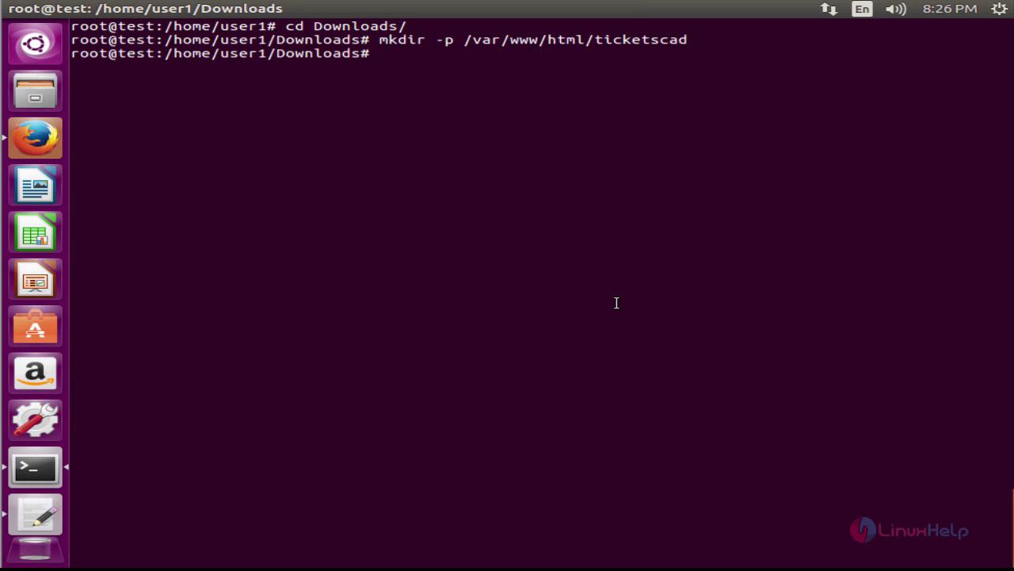
# - Unzip the TicketsCAD archive into /var/www/html/ticketscad/
pyautogui.hotkey('ctrl', 'l')
pyautogui.write('unzip ')
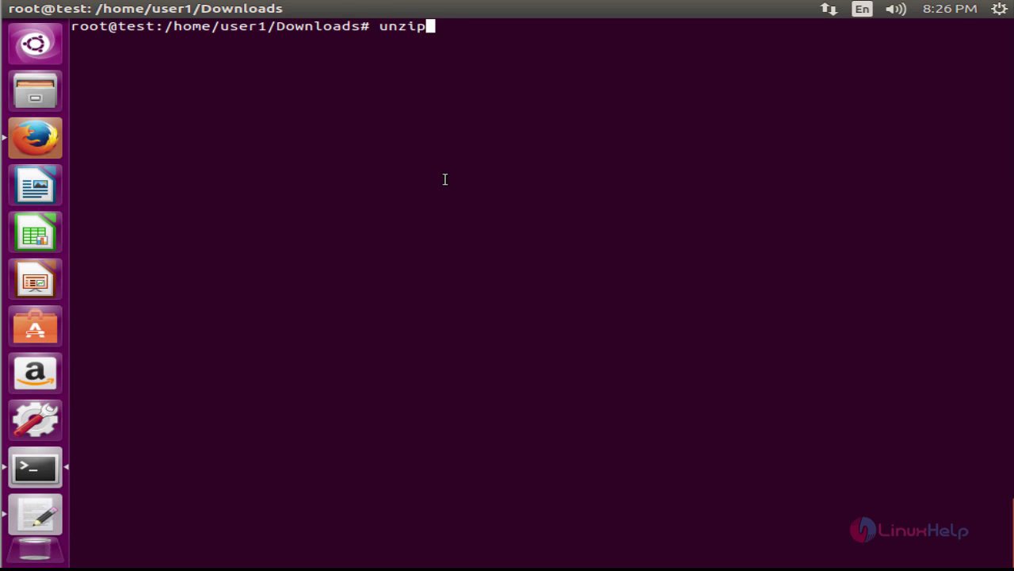
pyautogui.write('ti')
pyautogui.press('Tab')
pyautogui.write('-d /var/')
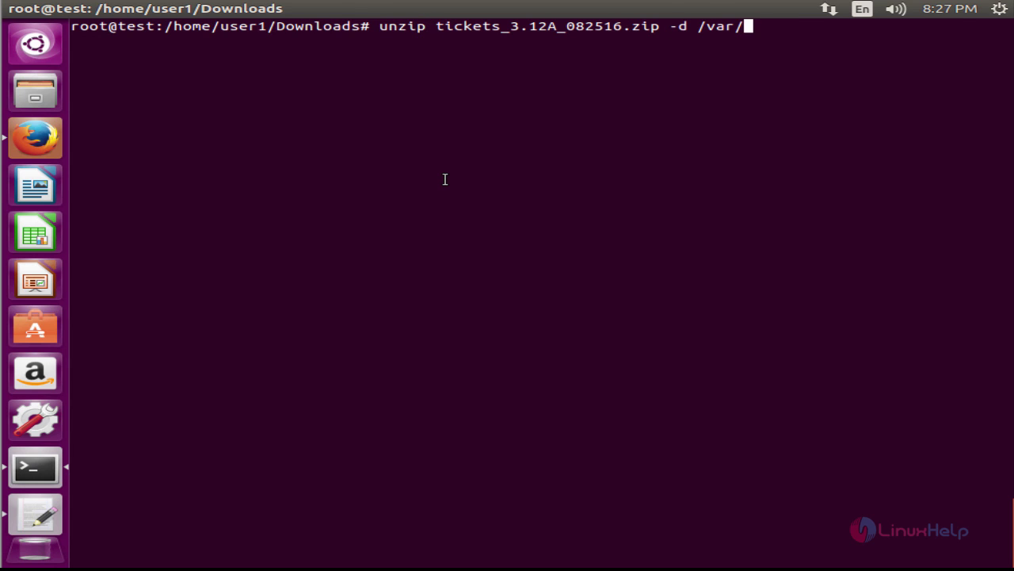
pyautogui.write('www/html/')
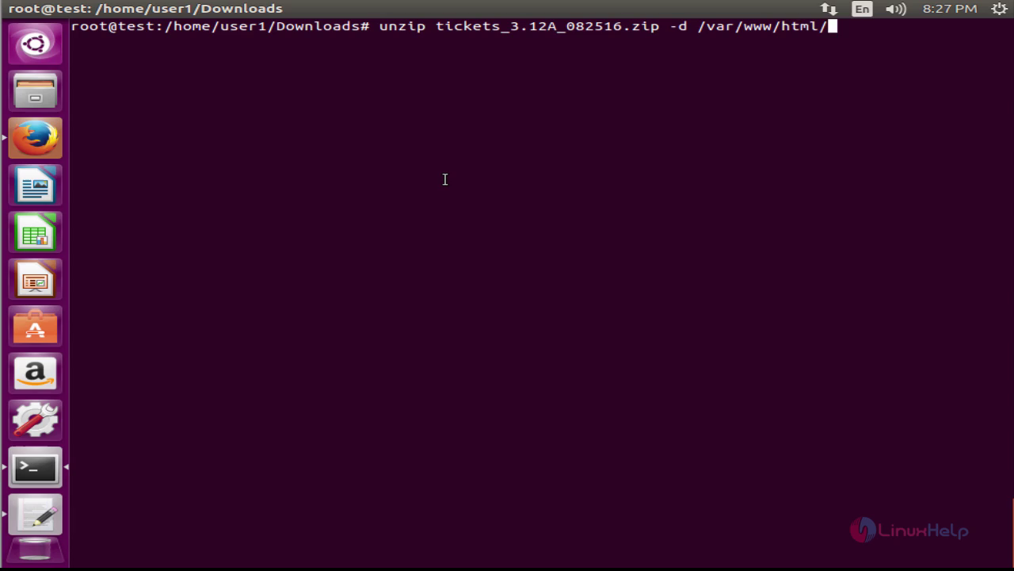
pyautogui.write('ti')
pyautogui.press('Tab')
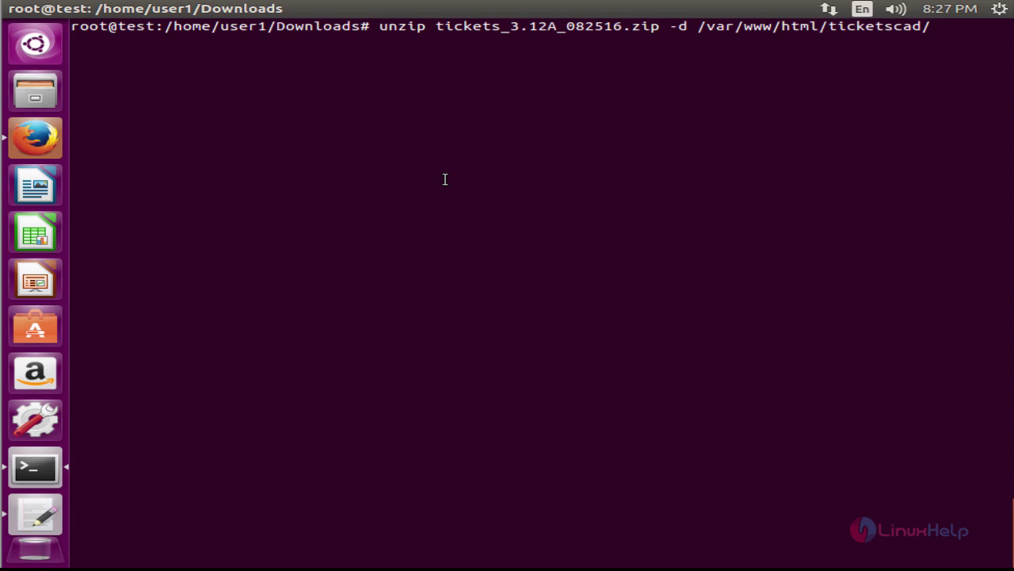
pyautogui.press('Return')
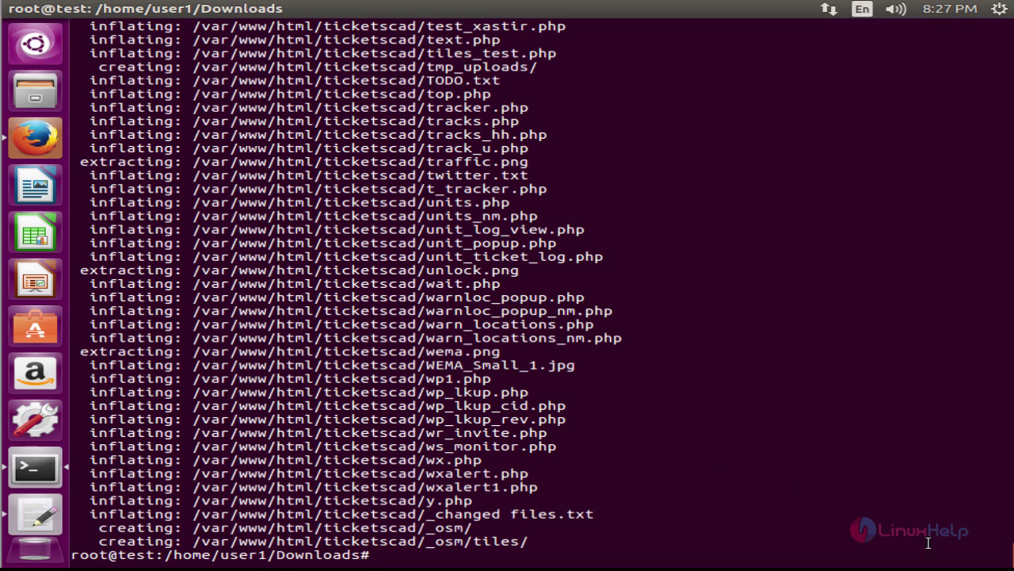
# - Recursively make www-data the owner of the ticketscad folder with chown -R
pyautogui.hotkey('alt', 'Tab')
pyautogui.moveTo(73, 141); pyautogui.dragTo(555, 141)
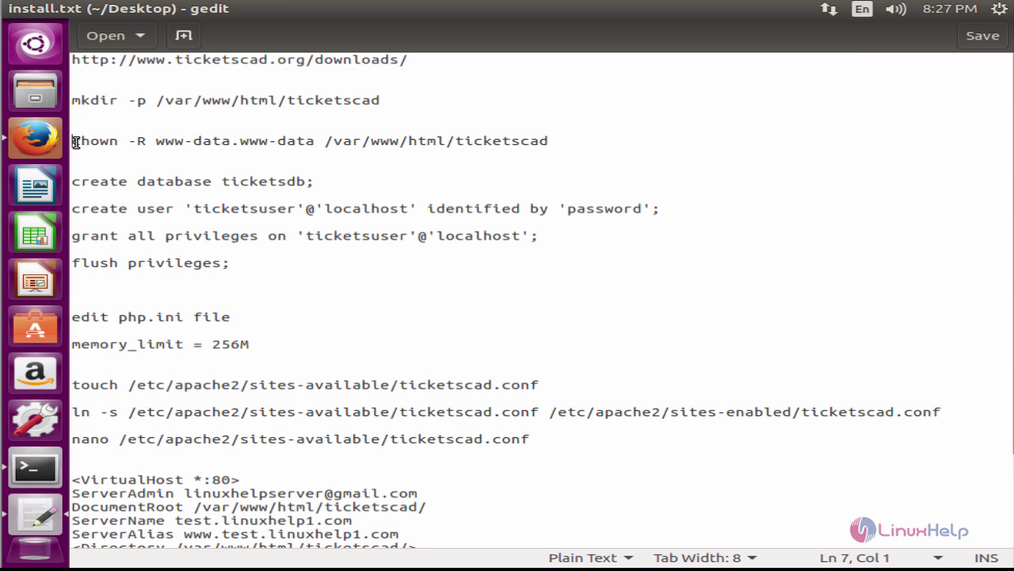
pyautogui.rightClick(530, 139)
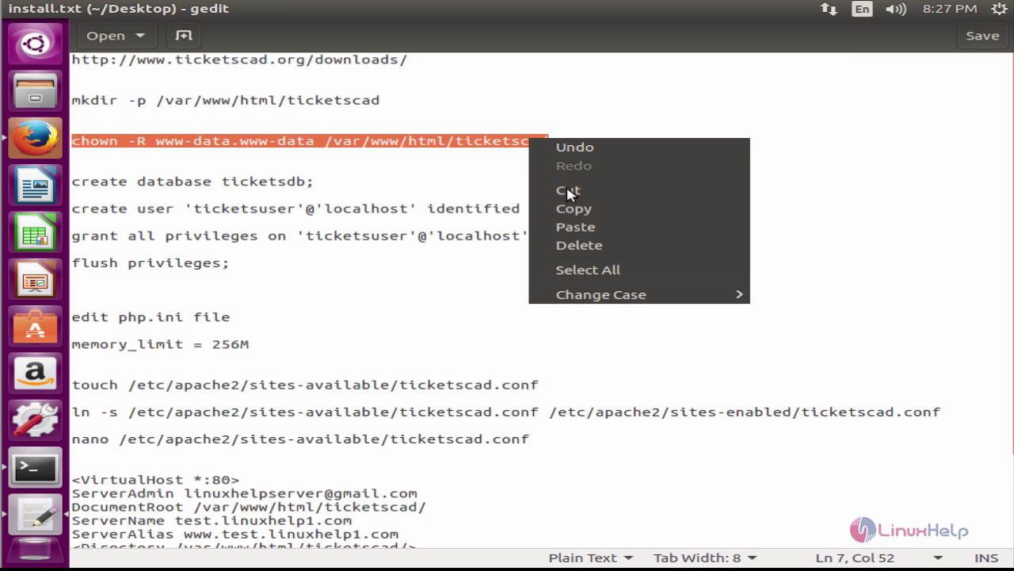
pyautogui.click(563, 198)
pyautogui.click(75, 457)
pyautogui.hotkey('alt', 'Tab')
pyautogui.hotkey('ctrl', 'shift', 'v')
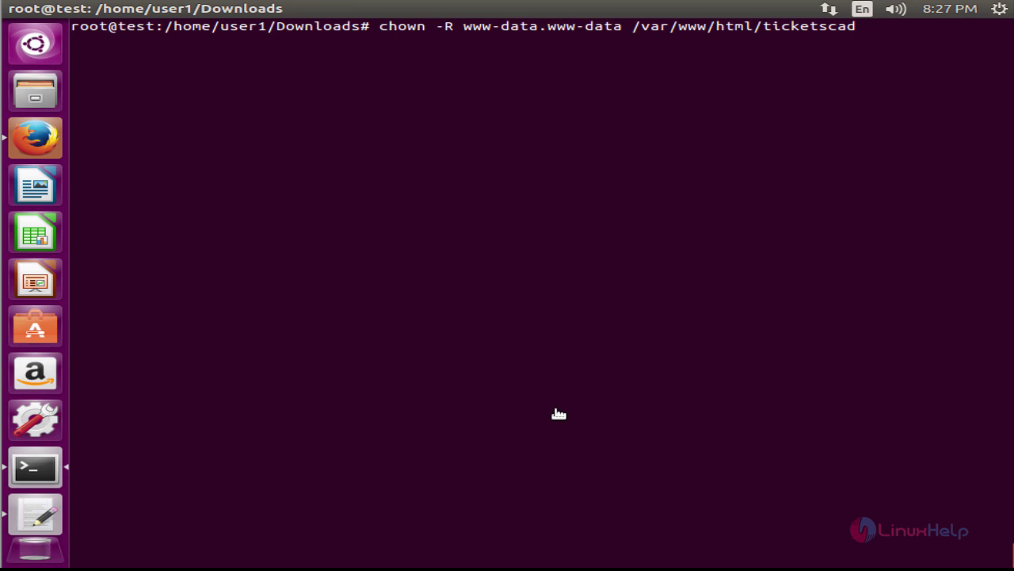
pyautogui.press('Return')
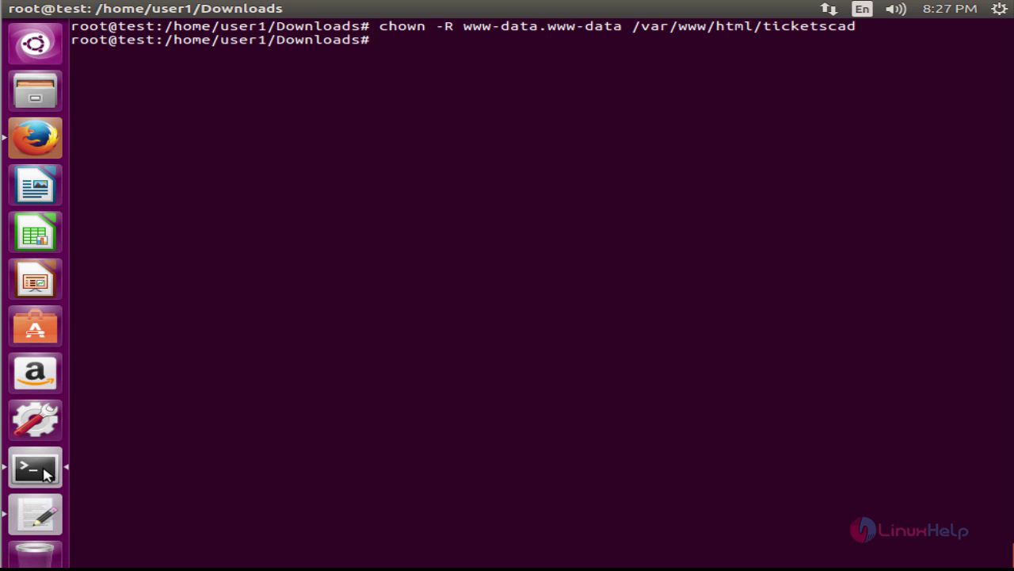
pyautogui.click(32, 515)
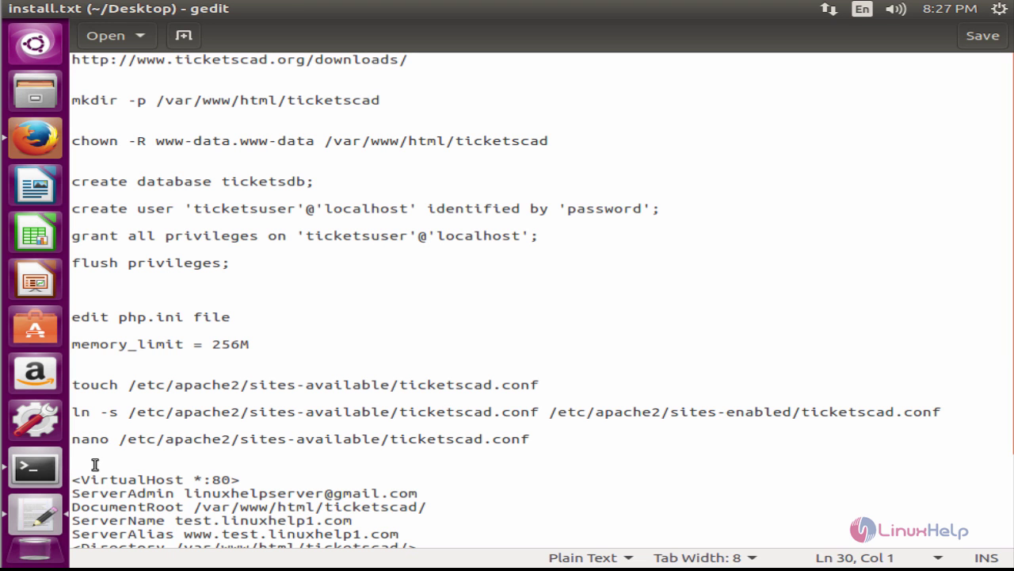
# - Log into MySQL as root with mysql -u root -p
pyautogui.click(35, 470)
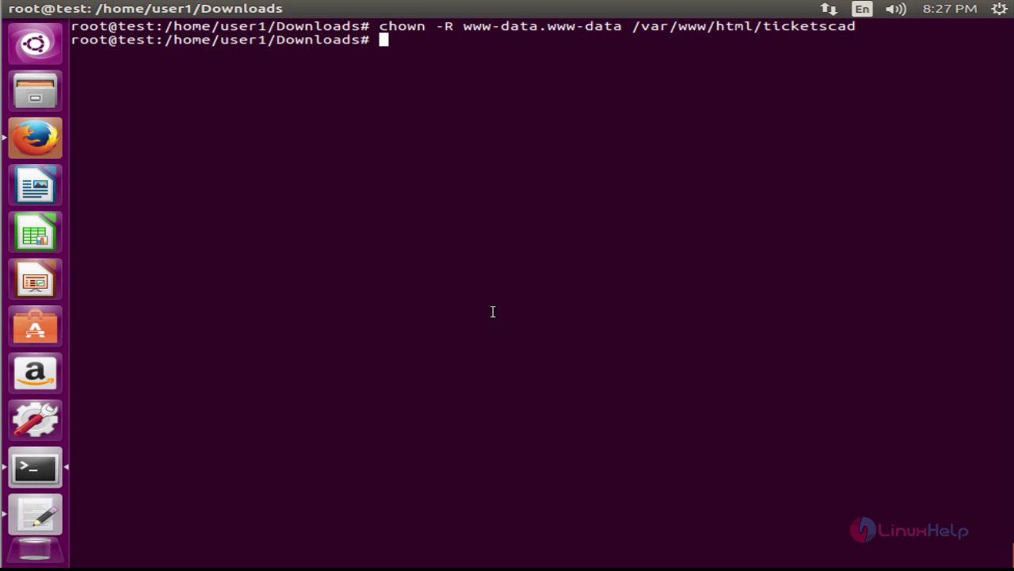
pyautogui.write('myslq')
pyautogui.press('BackSpace')
pyautogui.press('BackSpace')
pyautogui.write('l -u ro')
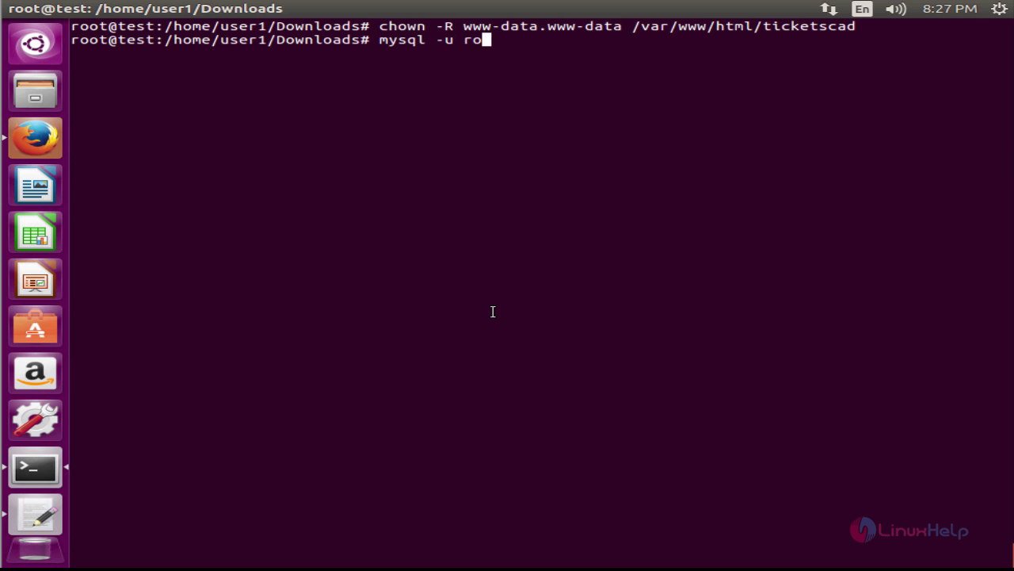
pyautogui.write('ot -p')
pyautogui.press('Return')
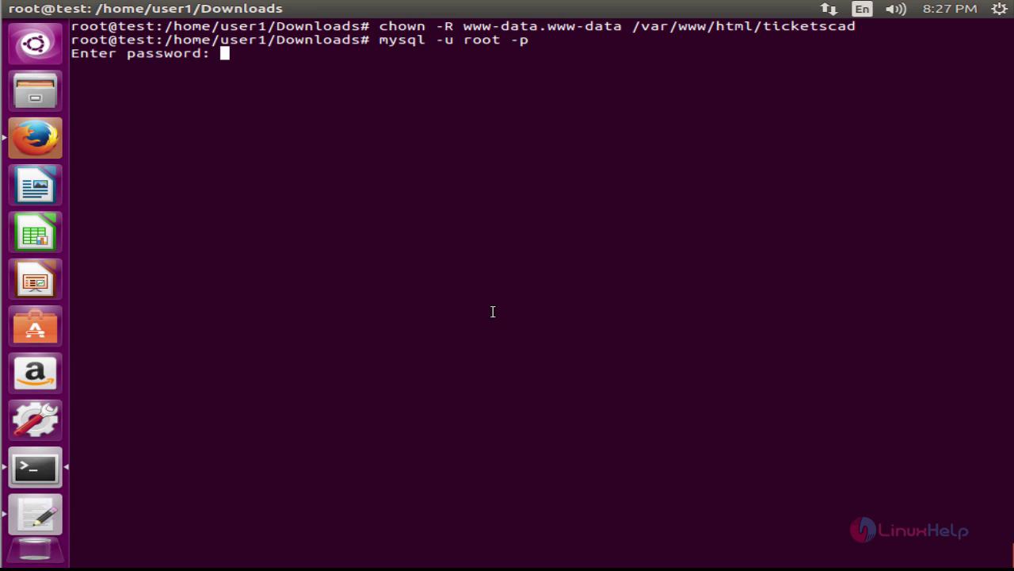
pyautogui.press('Return')
# - Create the ticketsdb database
pyautogui.click(29, 517)
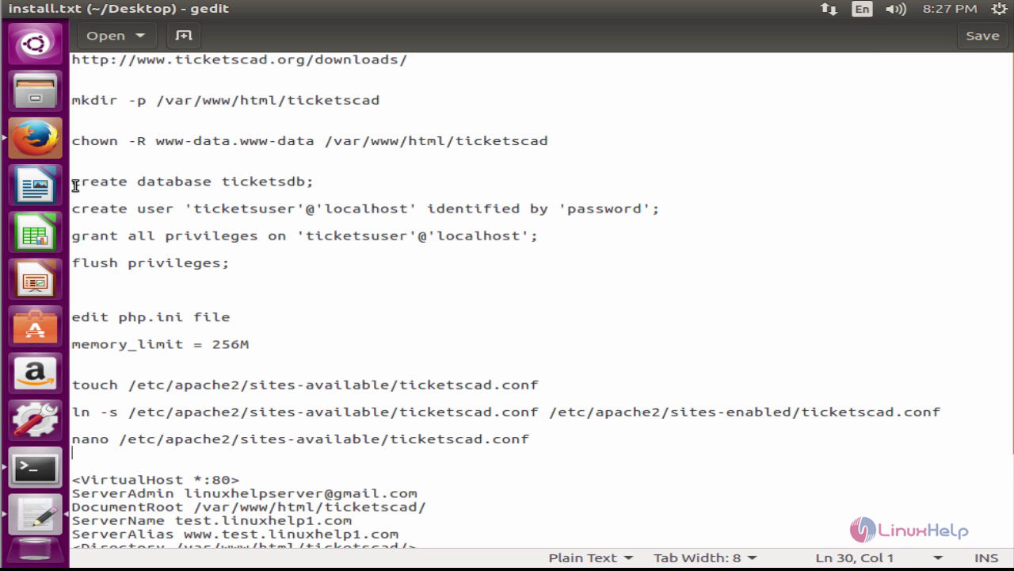
pyautogui.moveTo(76, 185); pyautogui.dragTo(313, 182)
pyautogui.rightClick(301, 181)
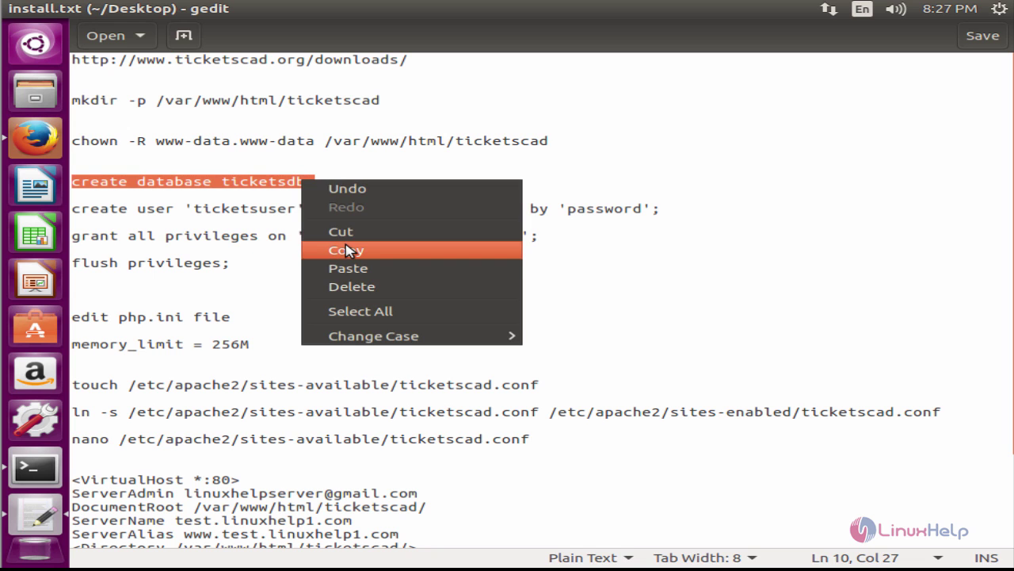
pyautogui.click(346, 250)
pyautogui.click(35, 467)
pyautogui.rightClick(212, 244)
pyautogui.click(246, 296)
pyautogui.press('Return')
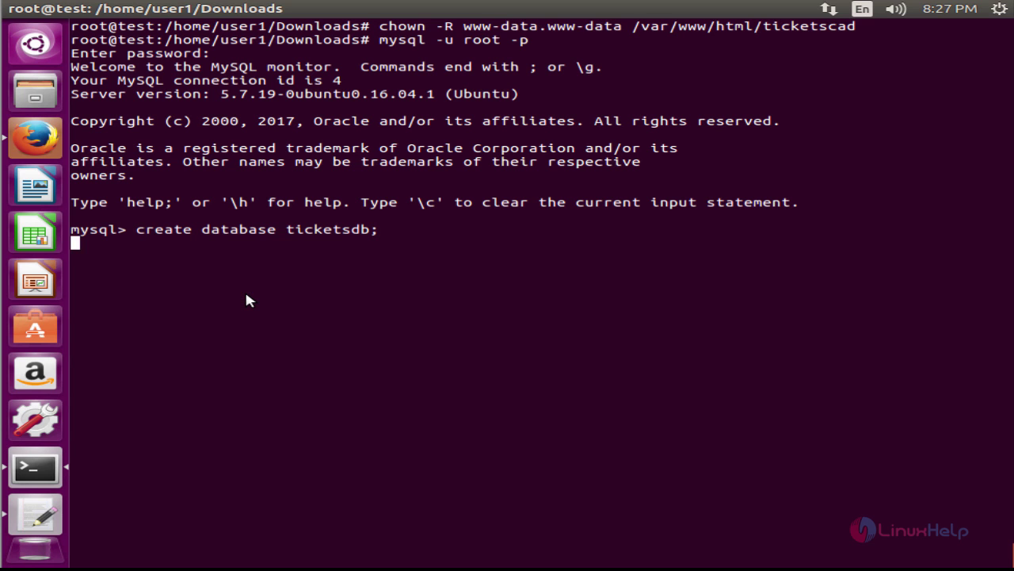
# - Create the ticketsuser MySQL account
pyautogui.click(35, 515)
pyautogui.click(75, 209)
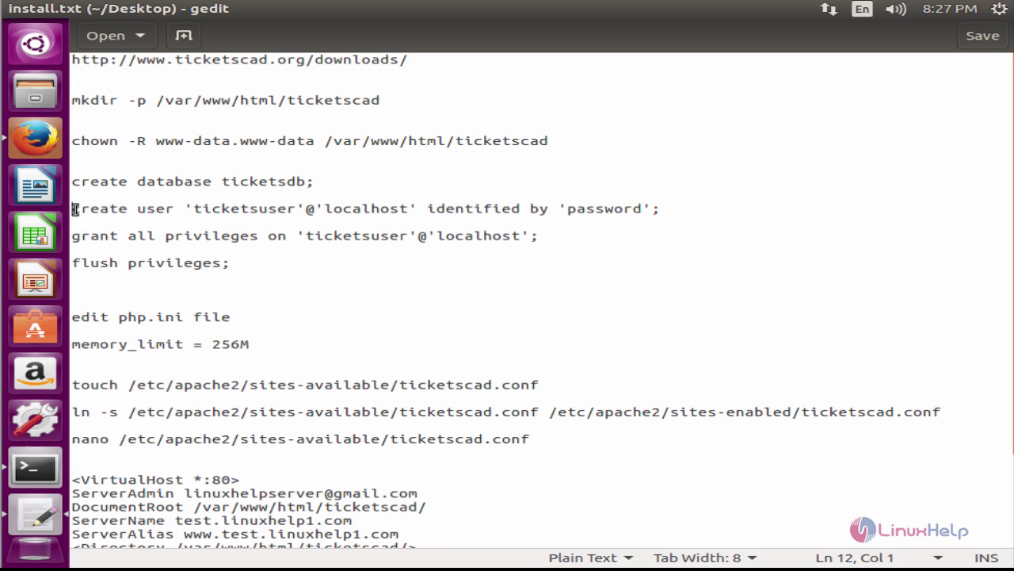
pyautogui.moveTo(75, 210); pyautogui.dragTo(660, 208)
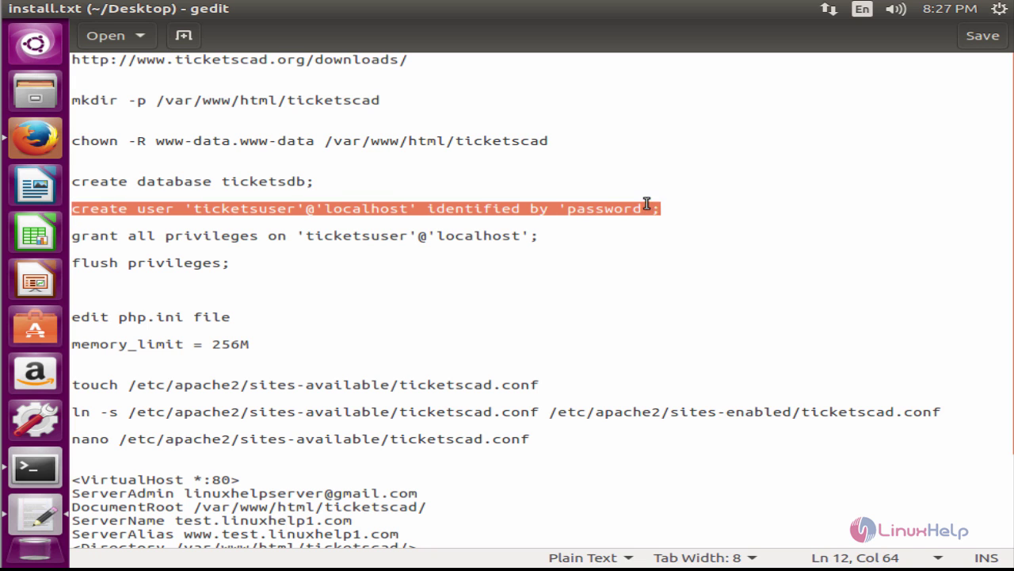
pyautogui.rightClick(647, 205)
pyautogui.click(729, 272)
pyautogui.click(34, 468)
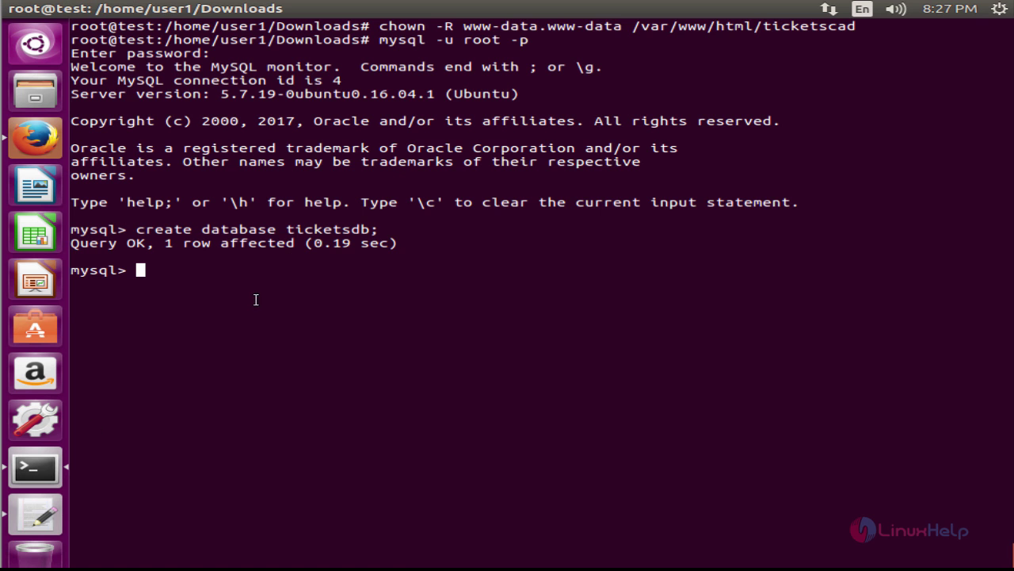
pyautogui.rightClick(331, 207)
pyautogui.click(377, 266)
pyautogui.press('Return')
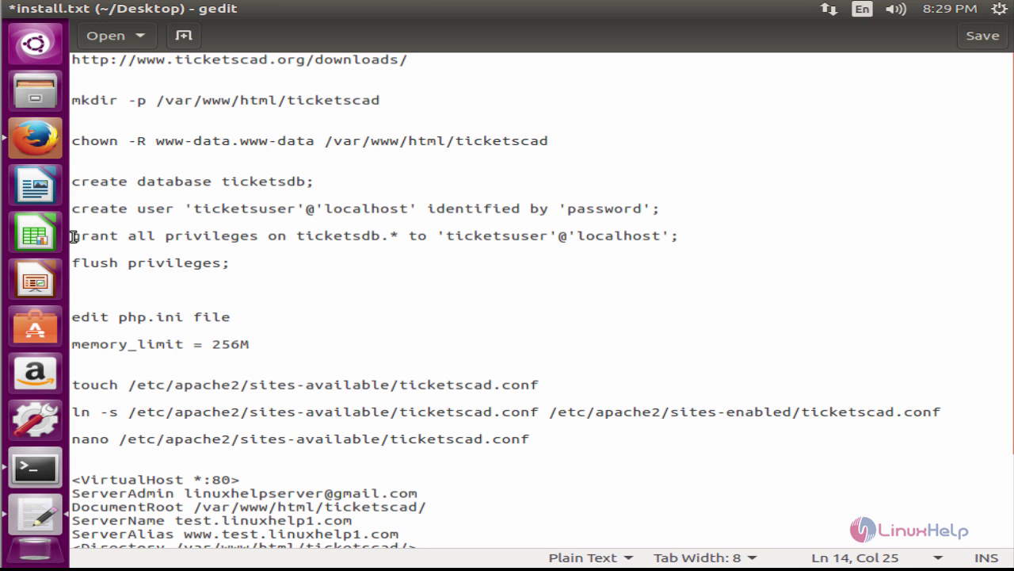
# - Grant ticketsuser all privileges on ticketsdb and flush privileges
pyautogui.moveTo(72, 236); pyautogui.dragTo(681, 241)
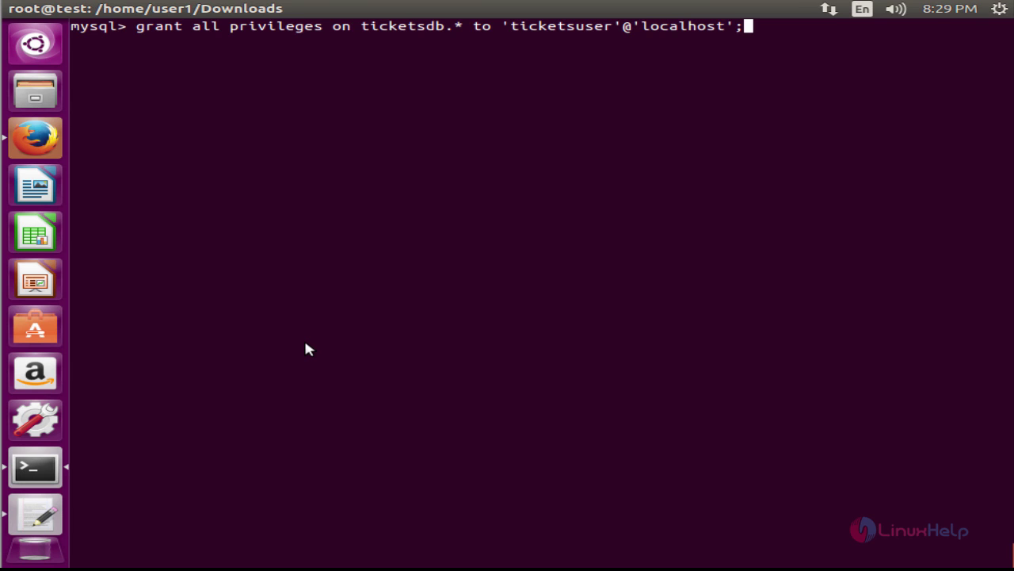
pyautogui.press('Return')
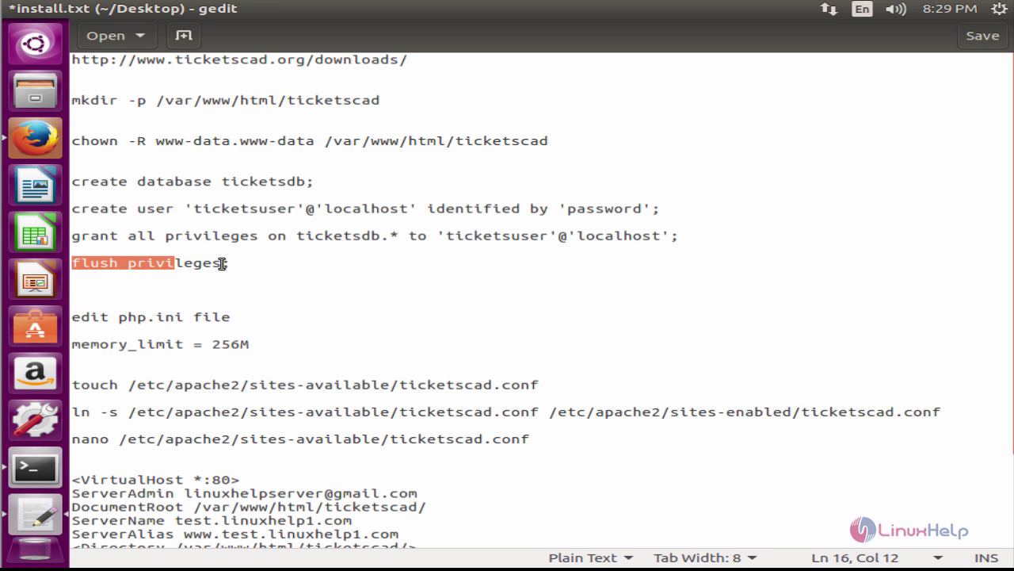
pyautogui.moveTo(220, 263); pyautogui.dragTo(220, 263)
pyautogui.rightClick(220, 263)
pyautogui.click(269, 335)
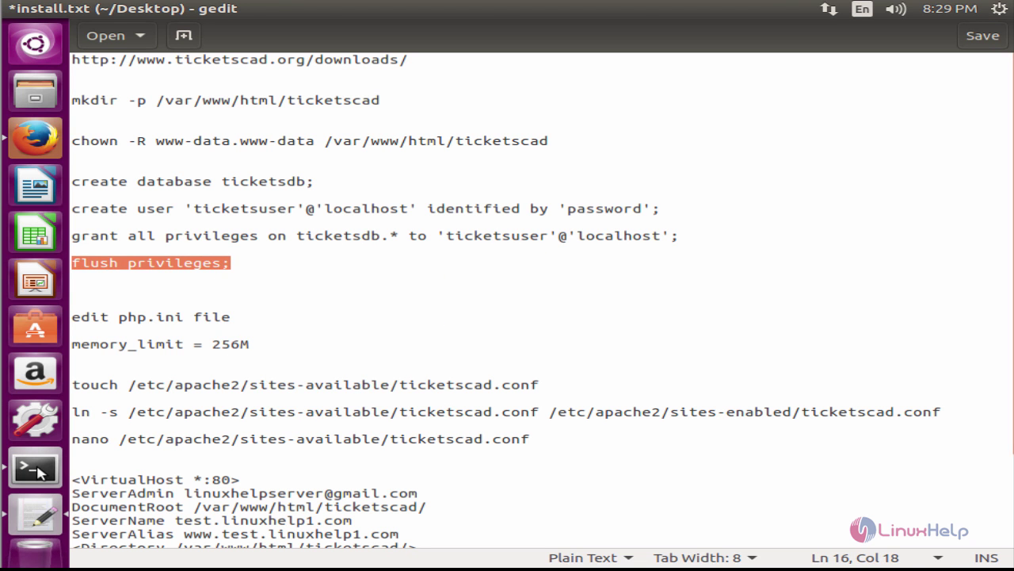
pyautogui.rightClick(247, 215)
pyautogui.click(272, 269)
pyautogui.press('Return')
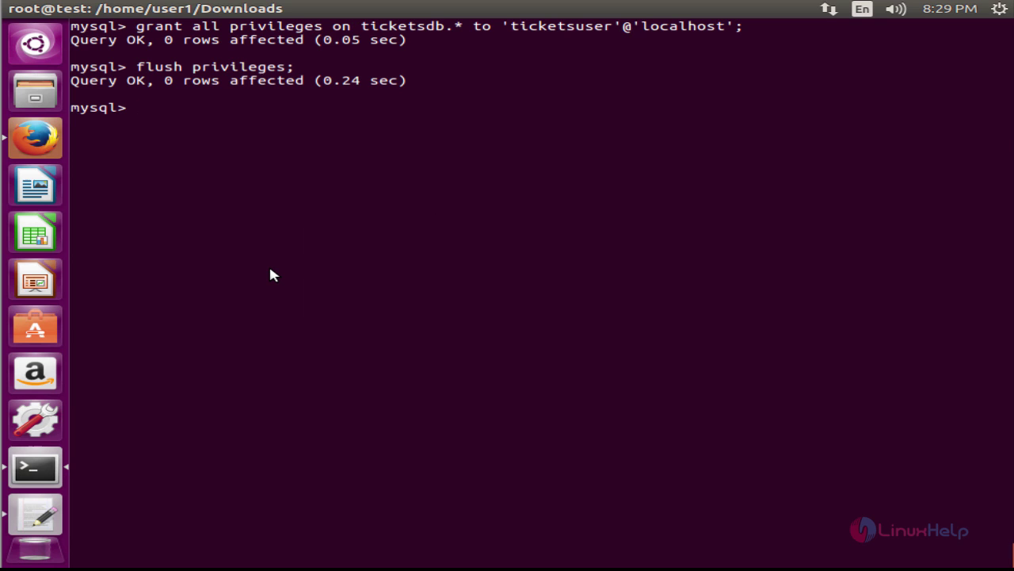
# - Exit the MySQL shell back to the command prompt
pyautogui.write('exit')
pyautogui.press('Return')
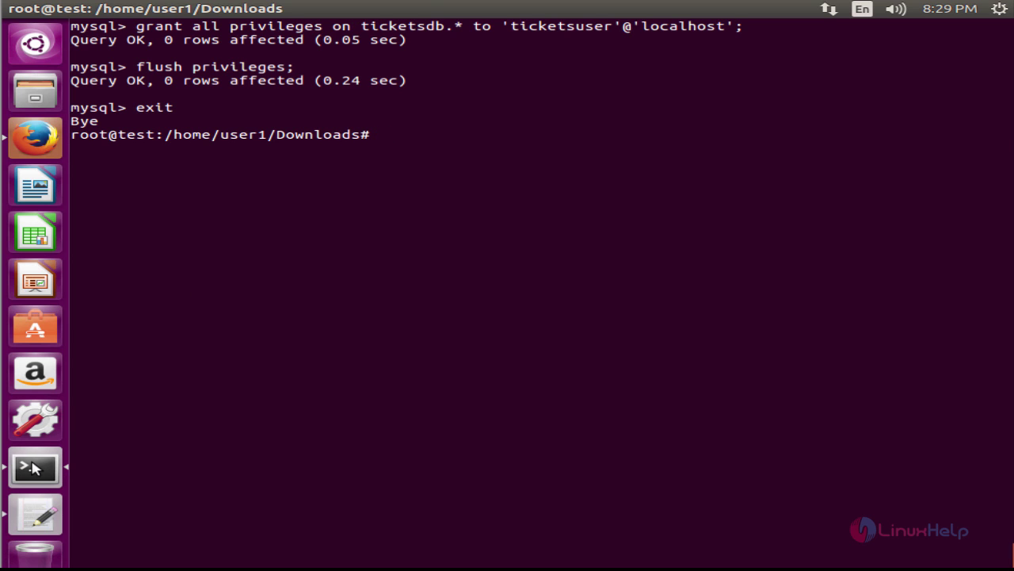
pyautogui.click(35, 514)
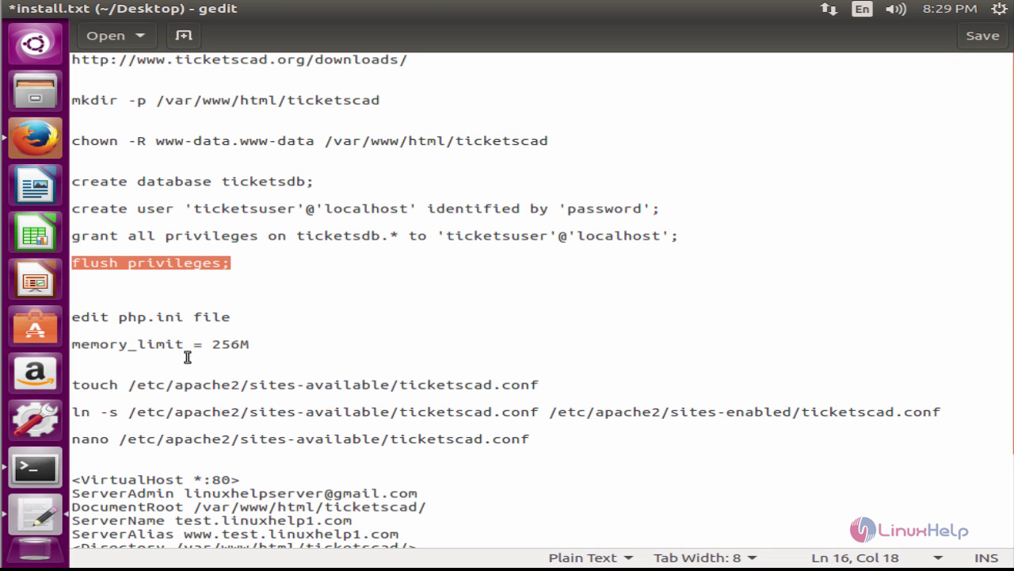
# - Open /etc/php/7.0/cli/php.ini in nano
pyautogui.click(40, 473)
pyautogui.write('n')
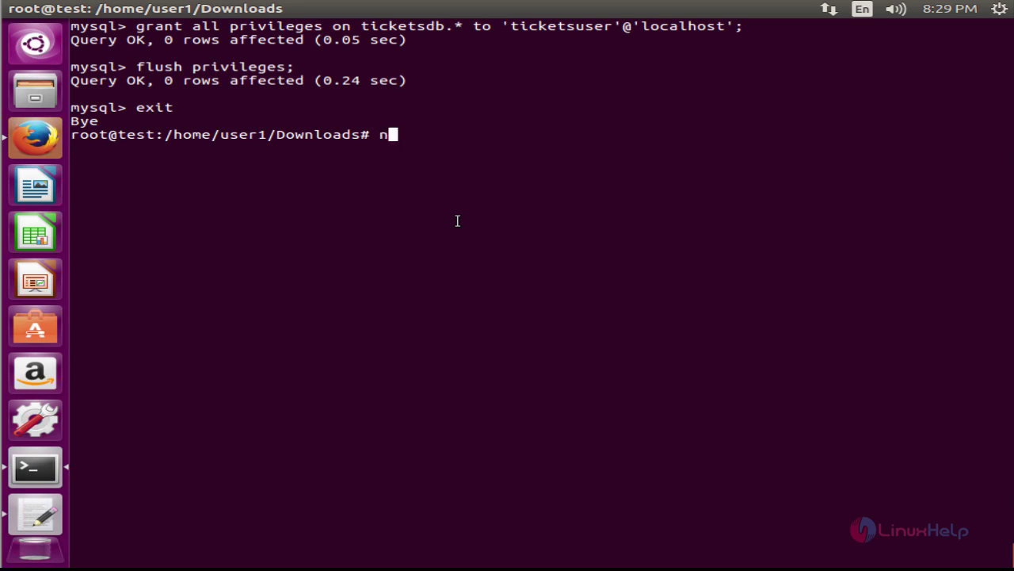
pyautogui.write('ano ./')
pyautogui.press('BackSpace')
pyautogui.press('BackSpace')
pyautogui.write('/etc/php')
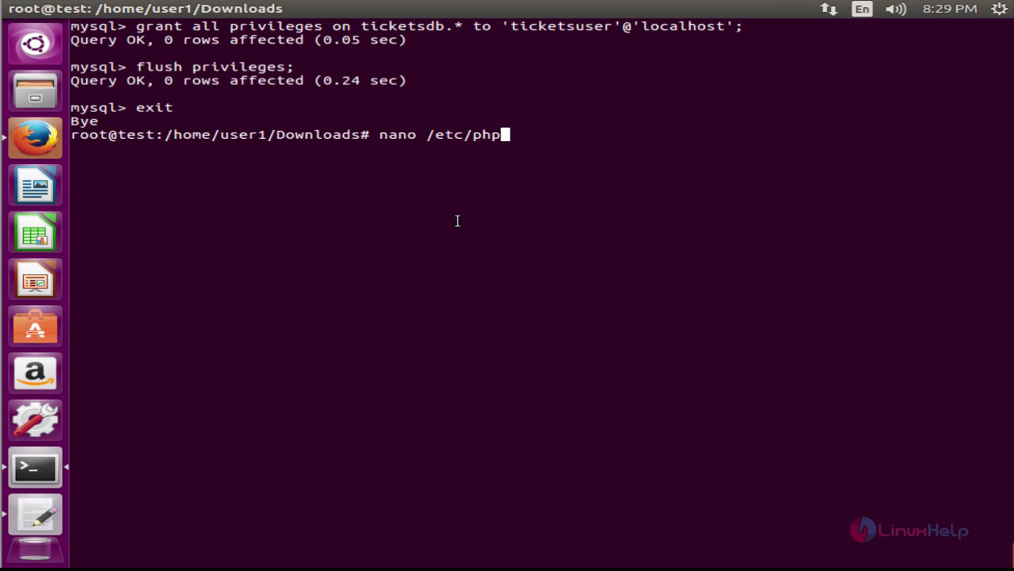
pyautogui.write('/7.0/')
pyautogui.write('cli/p')
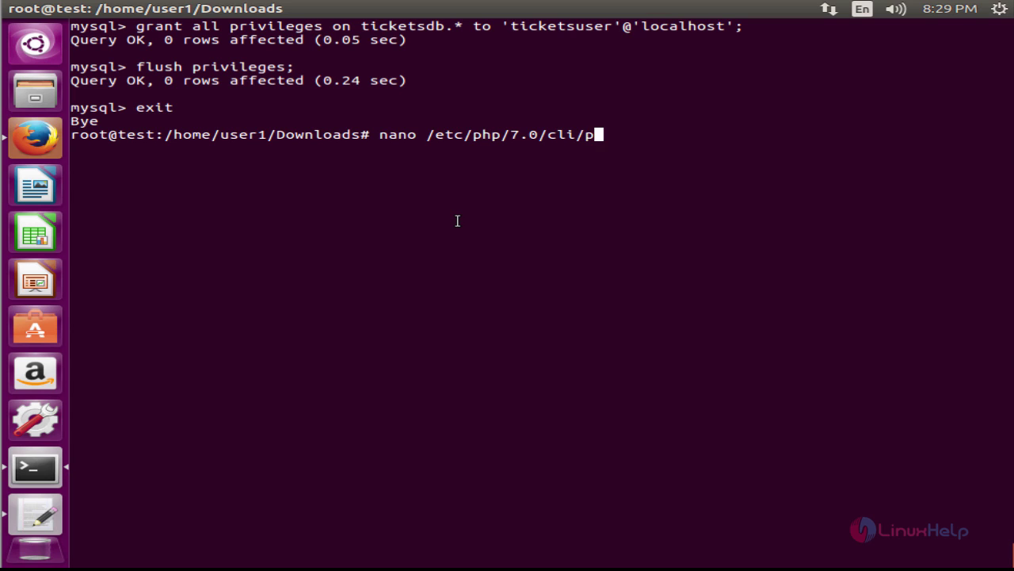
pyautogui.write('h')
pyautogui.press('Tab')
pyautogui.press('Return')
# - Search php.ini for the memory_limit setting
pyautogui.hotkey('ctrl', 'w')
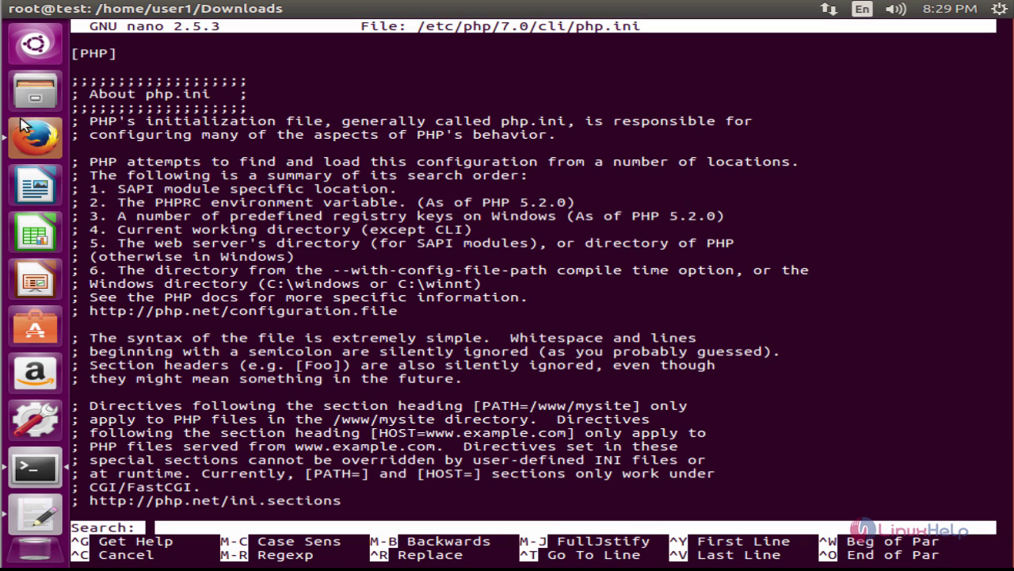
pyautogui.click(35, 516)
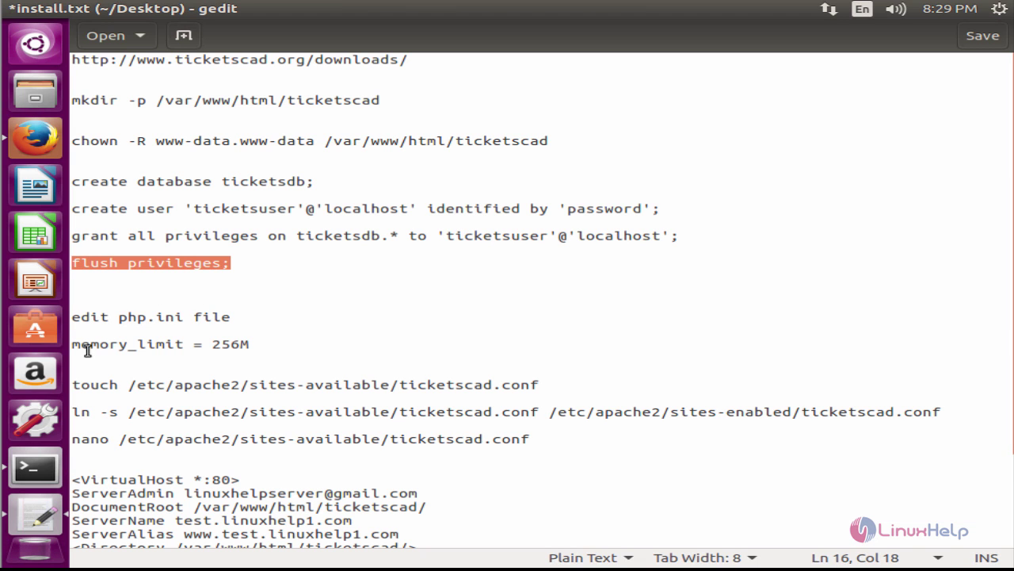
pyautogui.moveTo(73, 346); pyautogui.dragTo(185, 345)
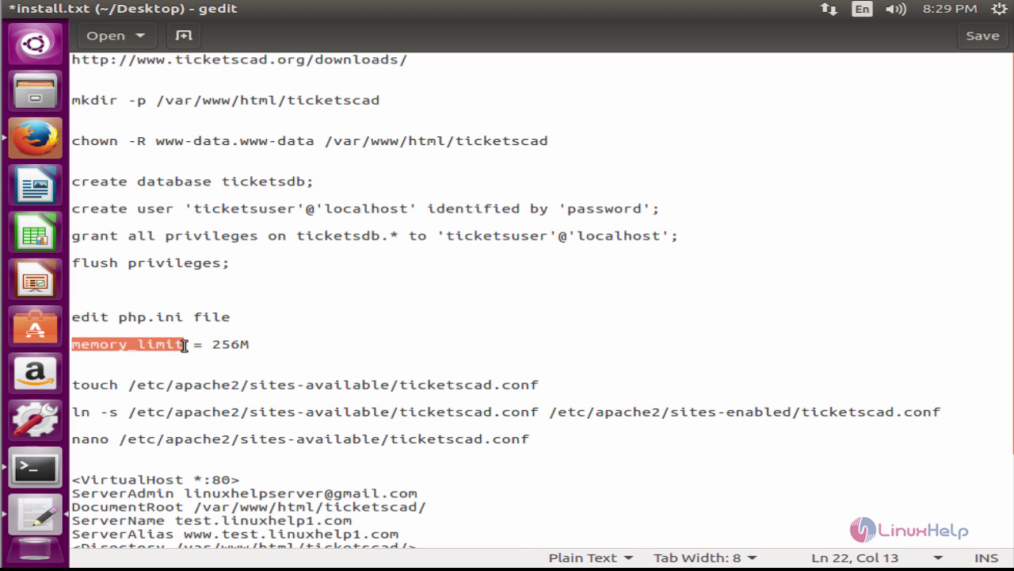
pyautogui.hotkey('alt', 'Tab')
pyautogui.rightClick(276, 334)
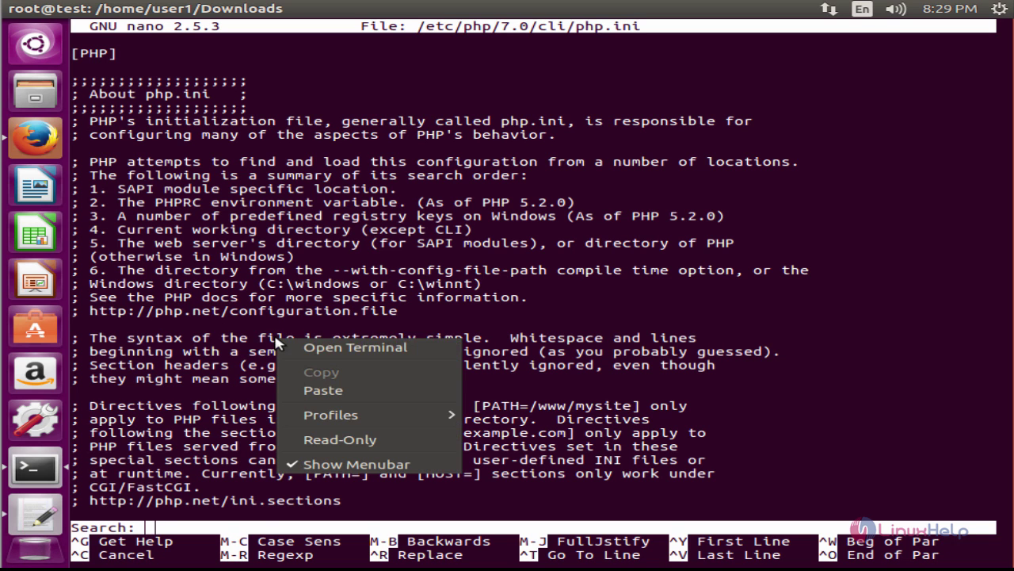
pyautogui.click(331, 394)
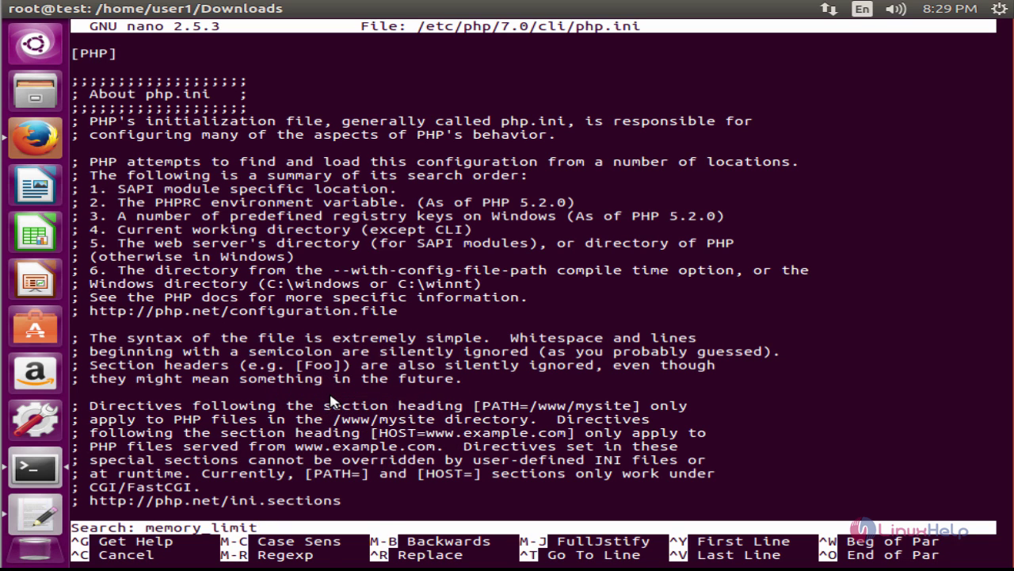
pyautogui.press('Return')
# - Change memory_limit from -1 to 256M, save php.ini and exit nano
pyautogui.press('Right')
pyautogui.press('Right')
pyautogui.press('Right')
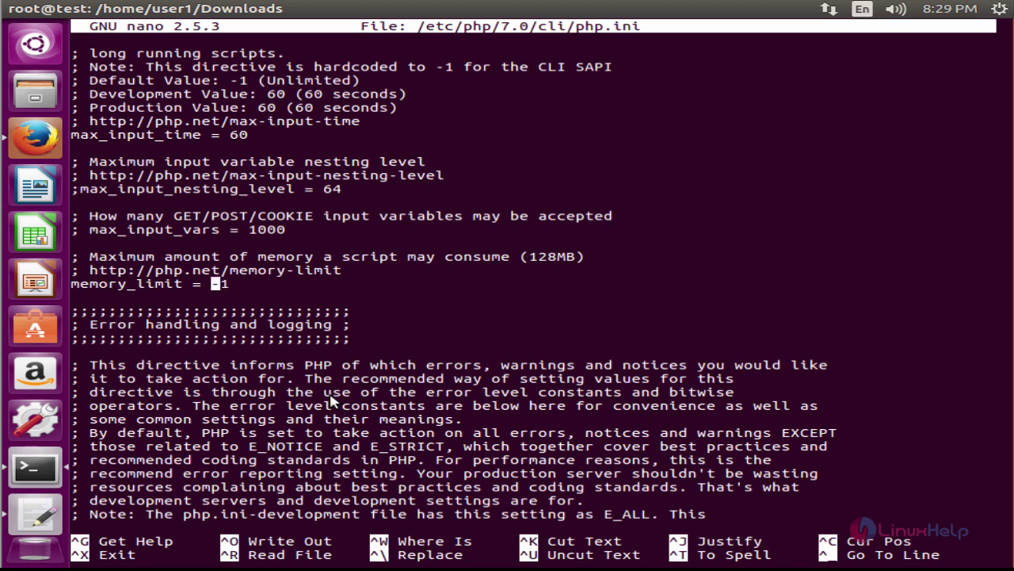
pyautogui.press('Right')
pyautogui.press('Right')
pyautogui.press('Right')
pyautogui.press('Left')
pyautogui.press('BackSpace')
pyautogui.press('BackSpace')
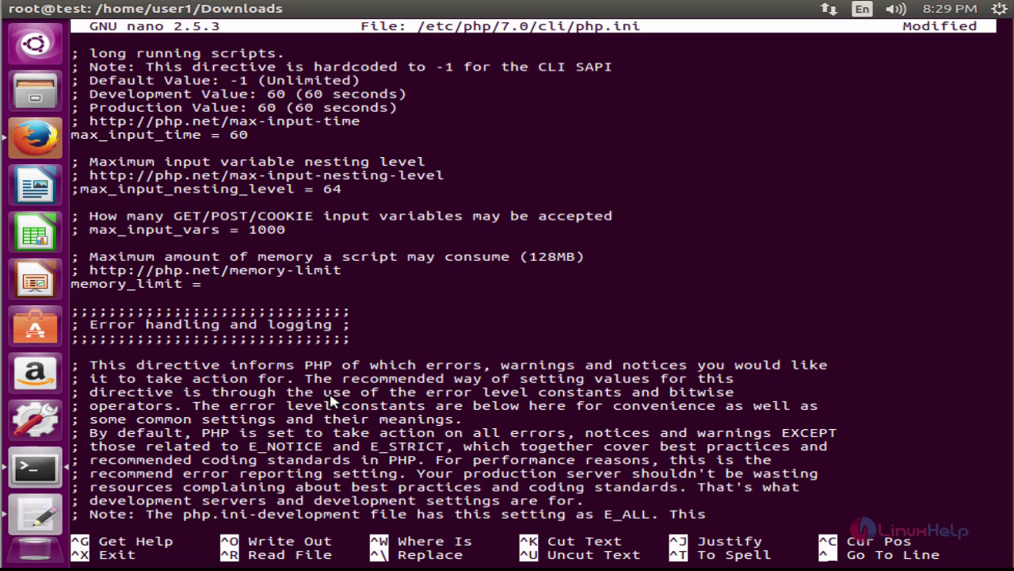
pyautogui.write('256M')
pyautogui.hotkey('ctrl', 'o')
pyautogui.press('Return')
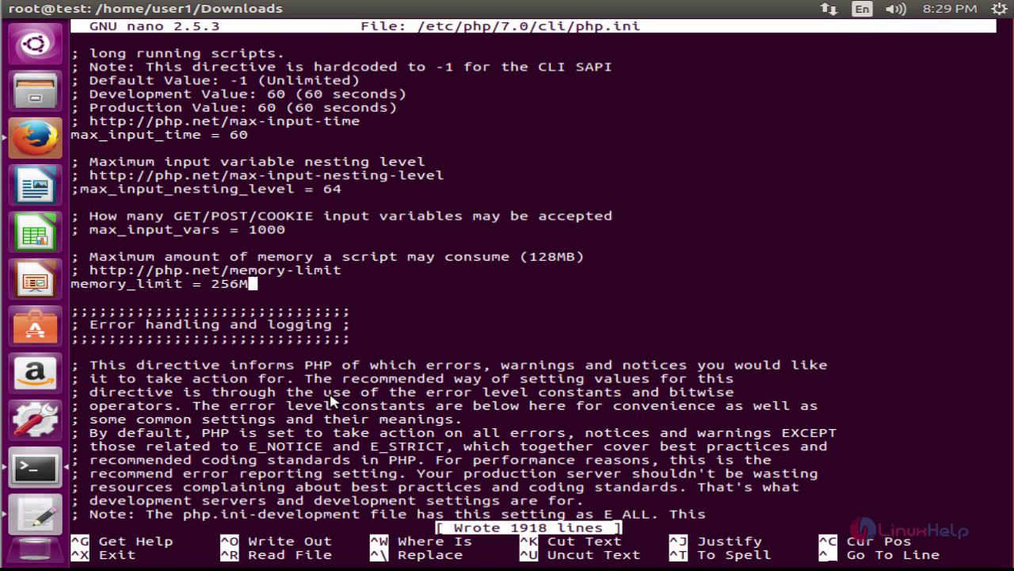
pyautogui.hotkey('ctrl', 'x')
pyautogui.hotkey('alt', 'Tab')
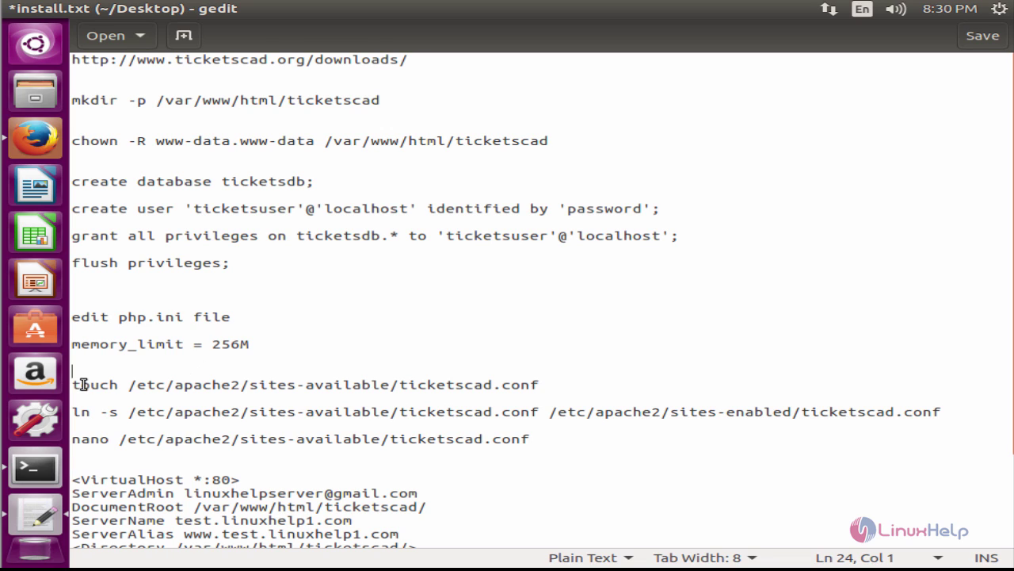
# - Create ticketscad.conf in Apache's sites-available folder with touch
pyautogui.moveTo(74, 385); pyautogui.dragTo(537, 385)
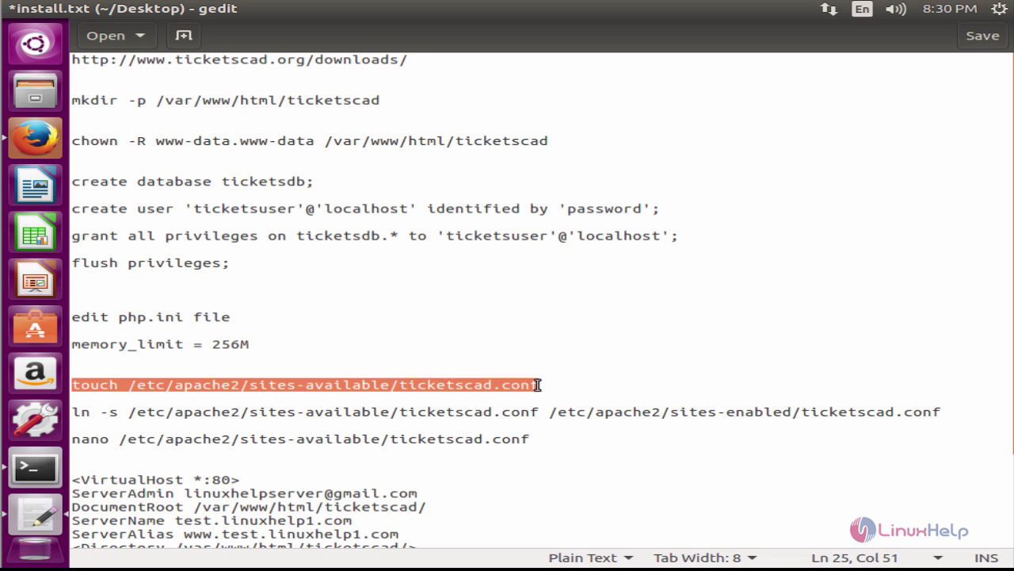
pyautogui.rightClick(511, 386)
pyautogui.click(554, 457)
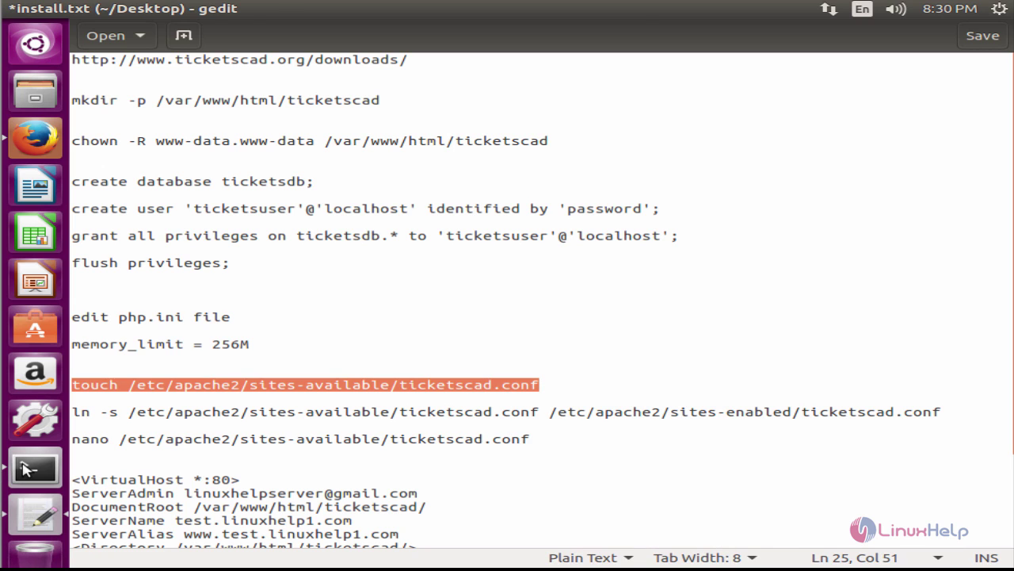
pyautogui.click(35, 468)
pyautogui.rightClick(362, 274)
pyautogui.click(395, 332)
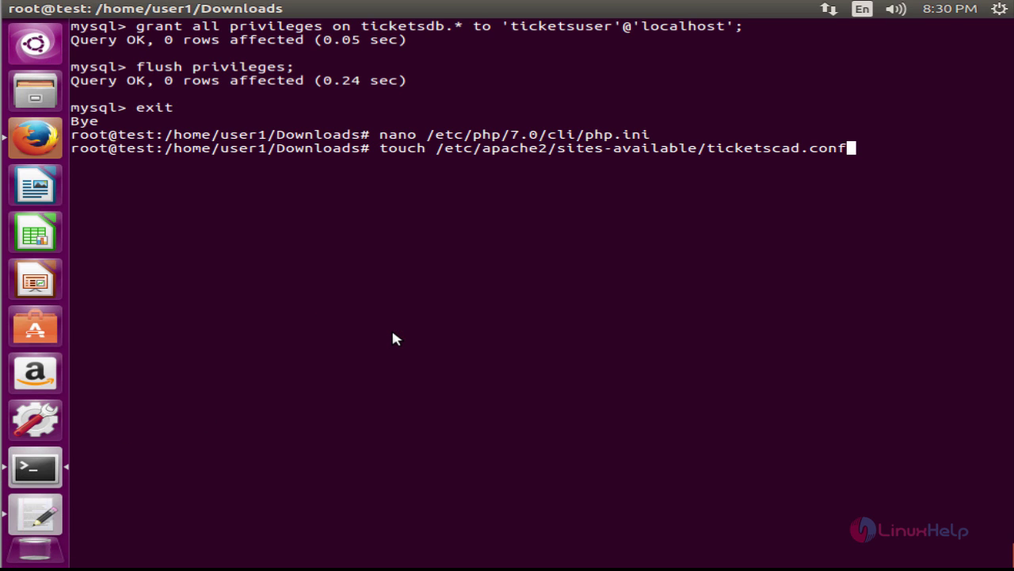
pyautogui.press('Return')
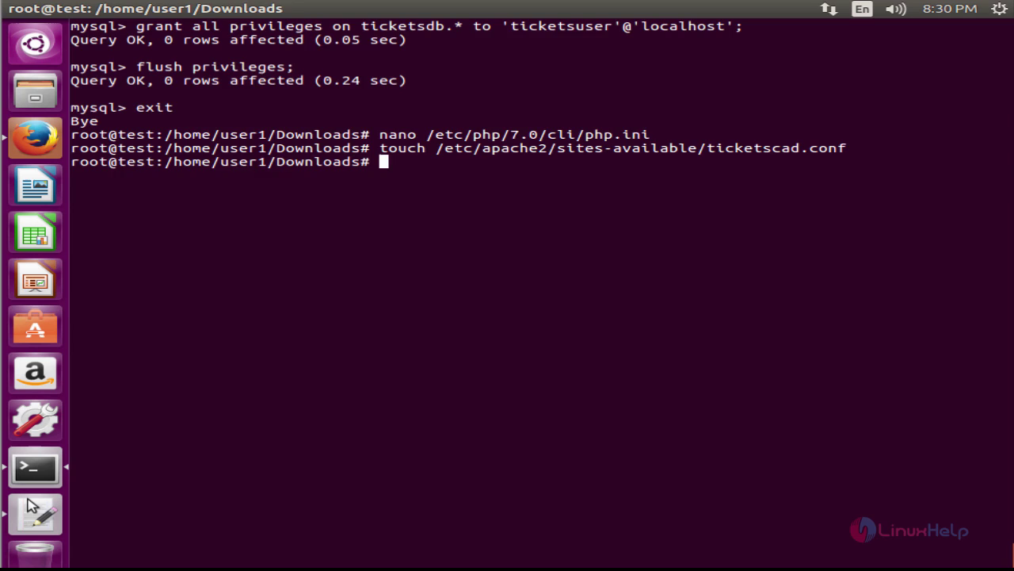
# - Symlink ticketscad.conf into sites-enabled with ln -s
pyautogui.click(43, 497)
pyautogui.moveTo(73, 412); pyautogui.dragTo(960, 411)
pyautogui.rightClick(916, 416)
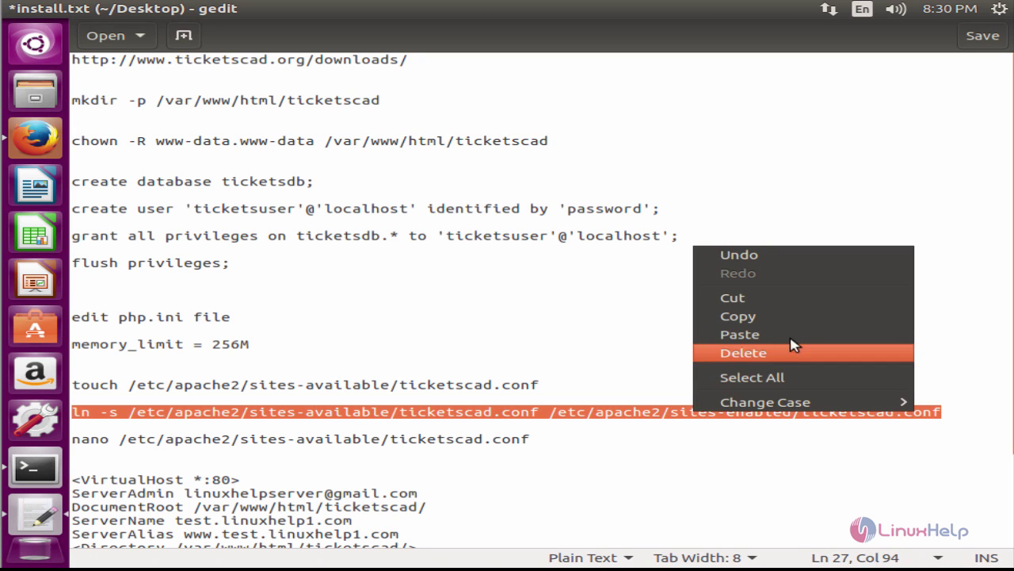
pyautogui.click(767, 319)
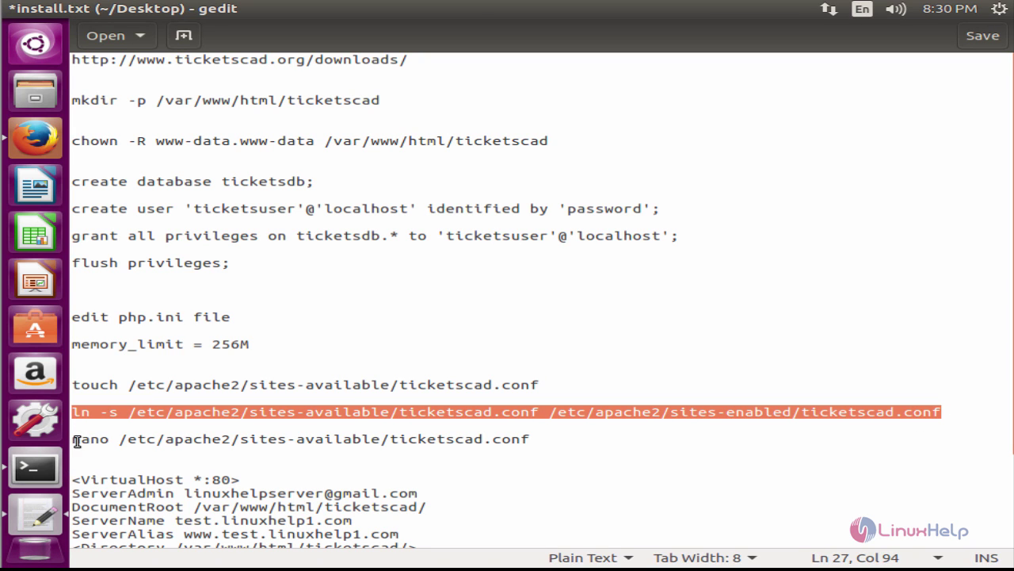
pyautogui.click(32, 469)
pyautogui.rightClick(183, 324)
pyautogui.click(215, 370)
pyautogui.press('Return')
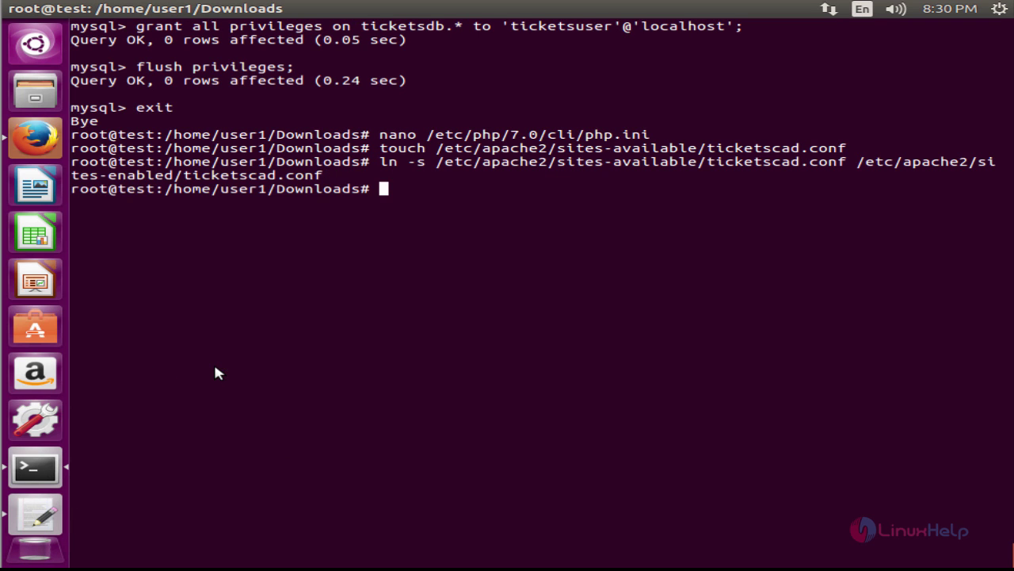
pyautogui.click(39, 507)
# - Open ticketscad.conf in nano using the command from the notes
pyautogui.moveTo(529, 439); pyautogui.dragTo(74, 435)
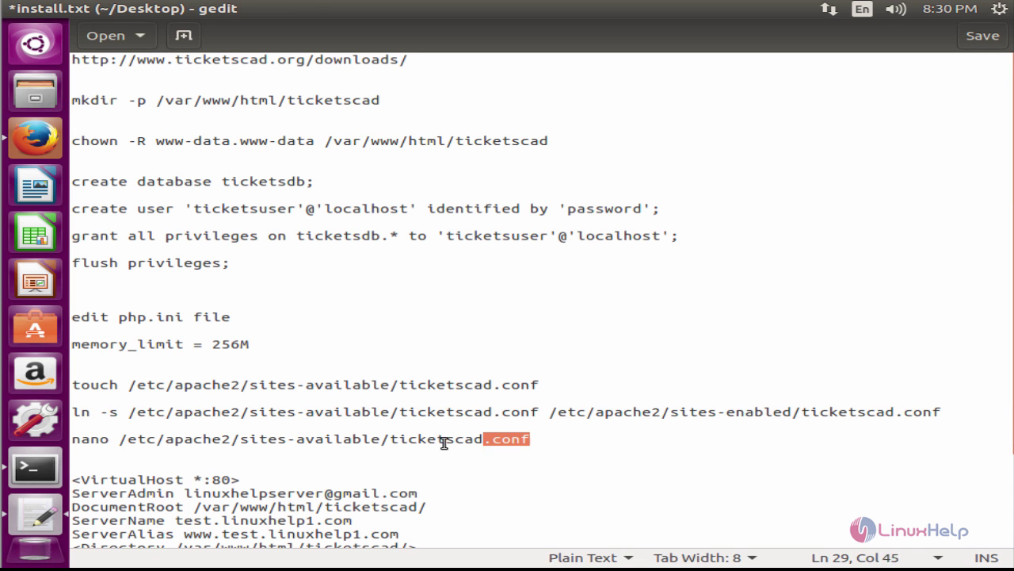
pyautogui.rightClick(74, 435)
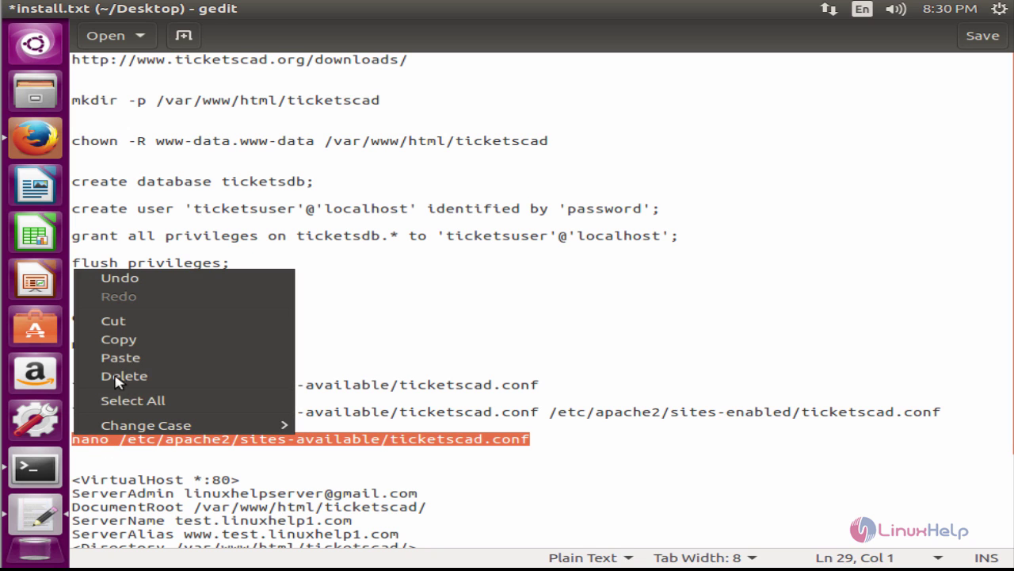
pyautogui.click(129, 338)
pyautogui.press('Return')
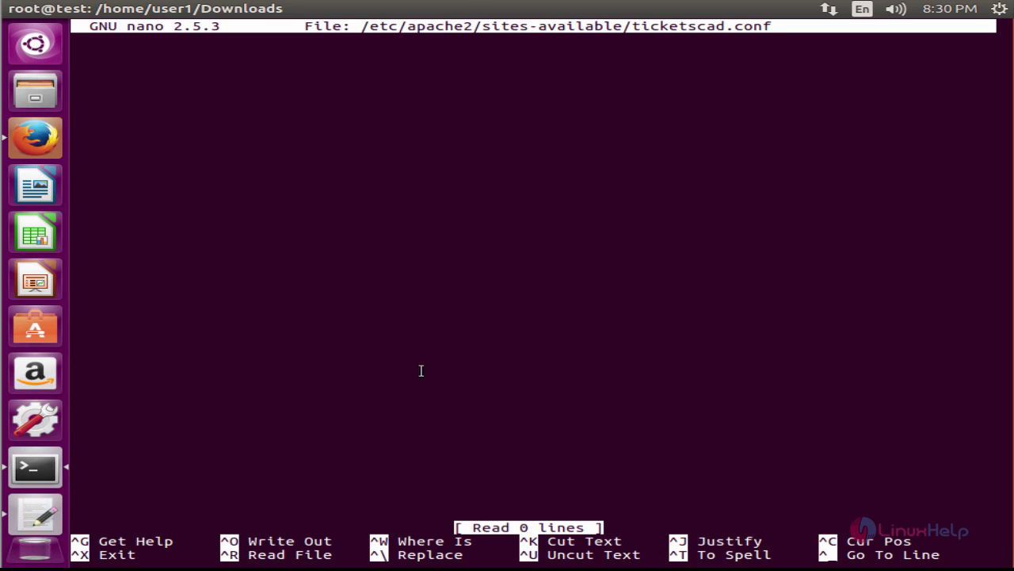
# - Paste the 14-line ticketscad VirtualHost block into ticketscad.conf, save, and exit nano
pyautogui.click(31, 504)
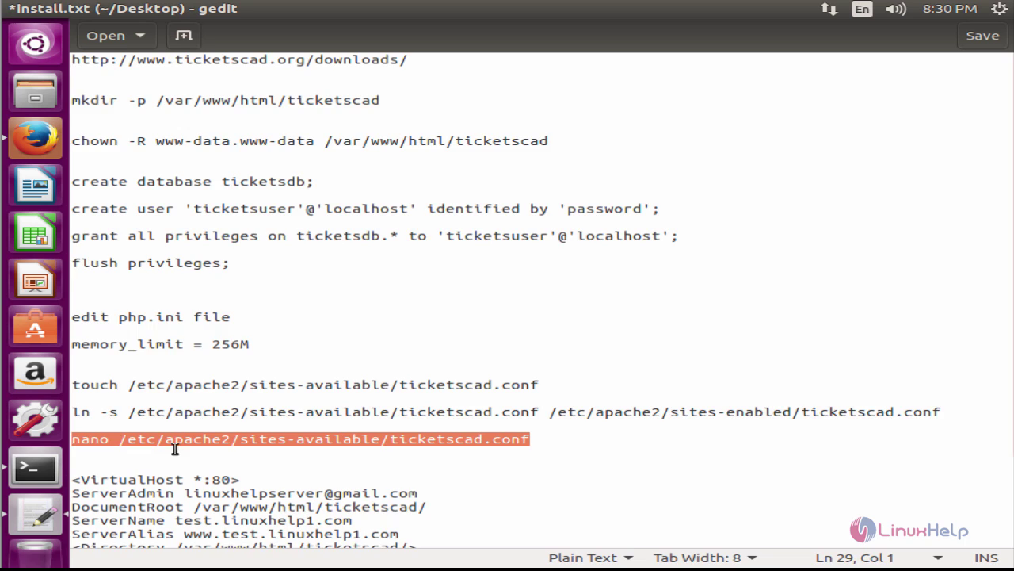
pyautogui.scroll(-3, 175, 443)
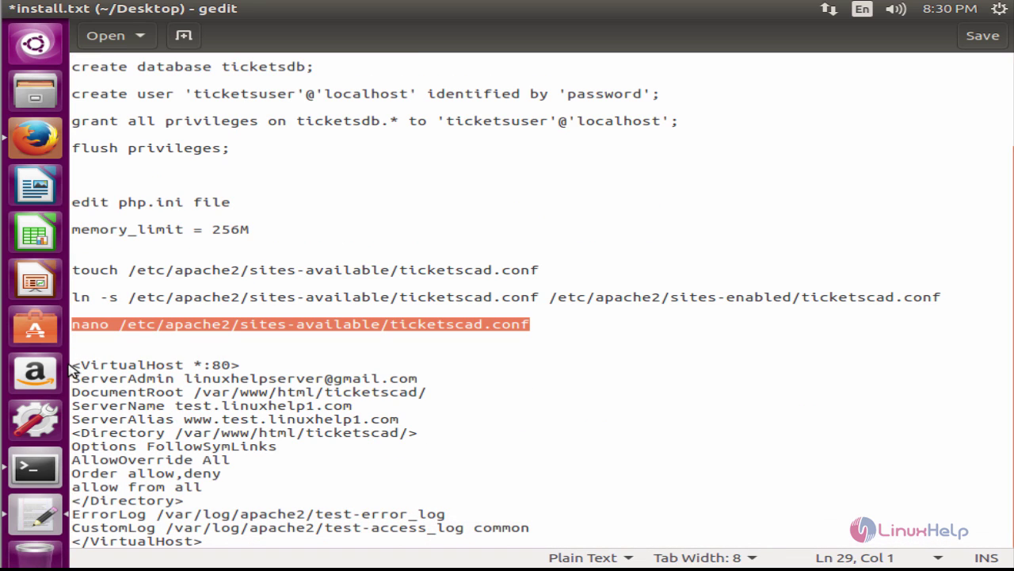
pyautogui.moveTo(72, 364); pyautogui.dragTo(432, 546)
pyautogui.hotkey('ctrl', 'c')
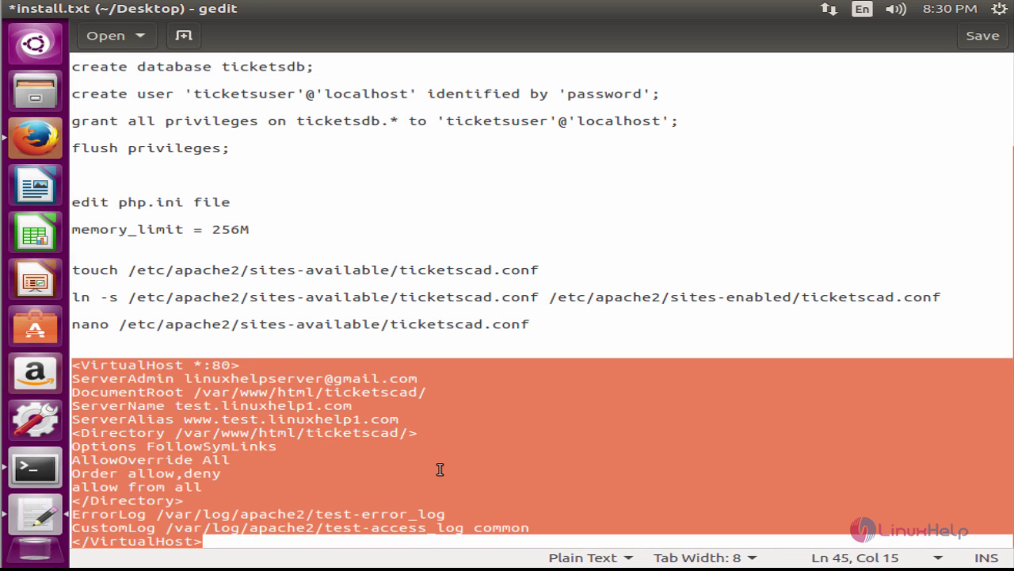
pyautogui.hotkey('alt', 'Tab')
pyautogui.rightClick(233, 190)
pyautogui.click(279, 242)
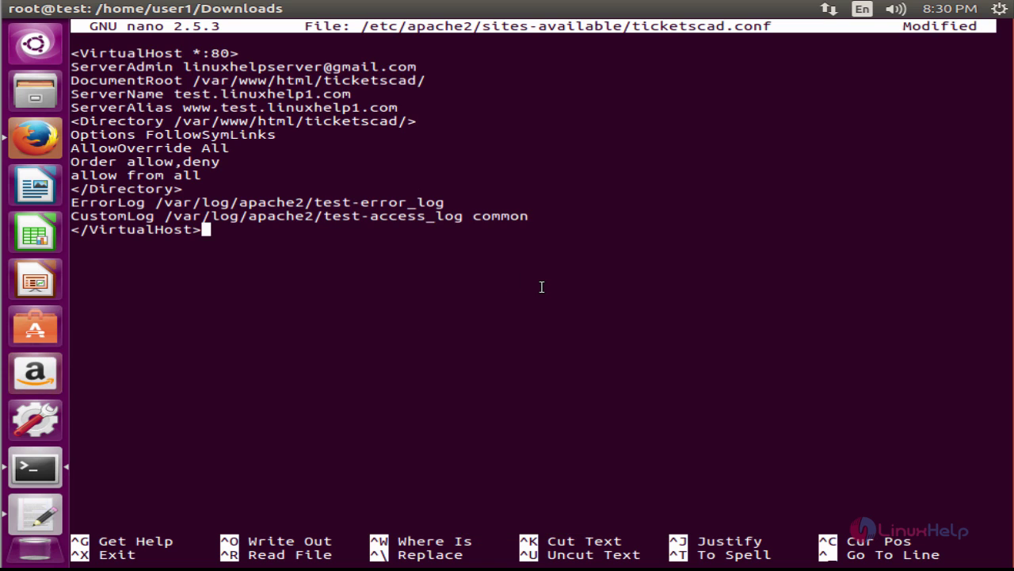
pyautogui.press('Up')
pyautogui.press('Up')
pyautogui.press('Up')
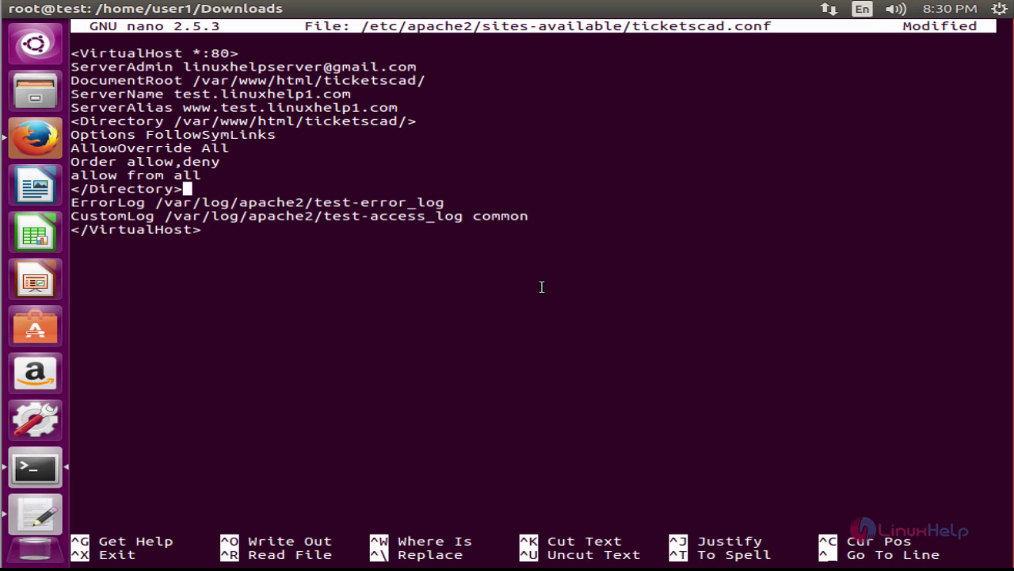
pyautogui.hotkey('ctrl', 'o')
pyautogui.press('Return')
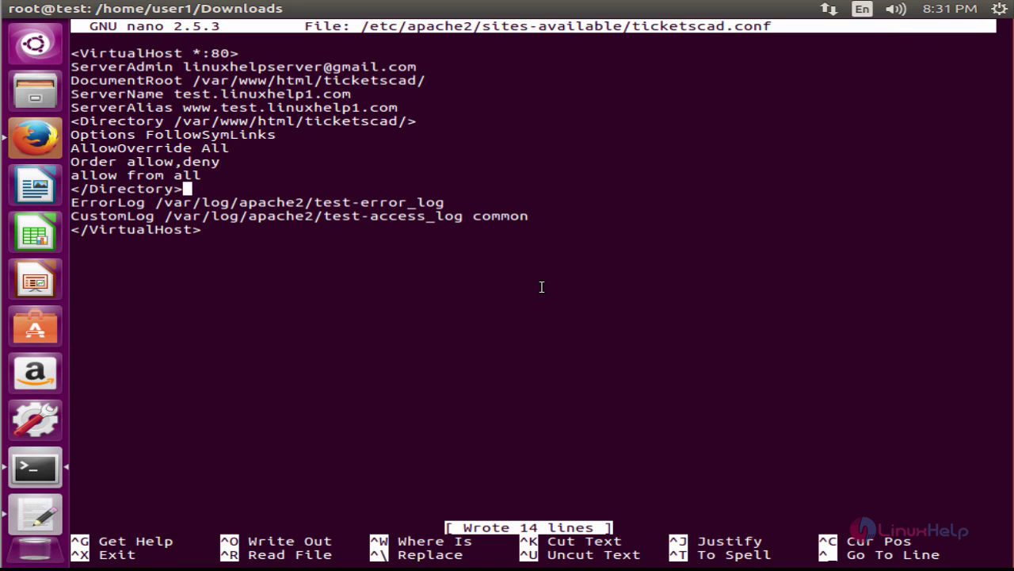
pyautogui.hotkey('ctrl', 'x')
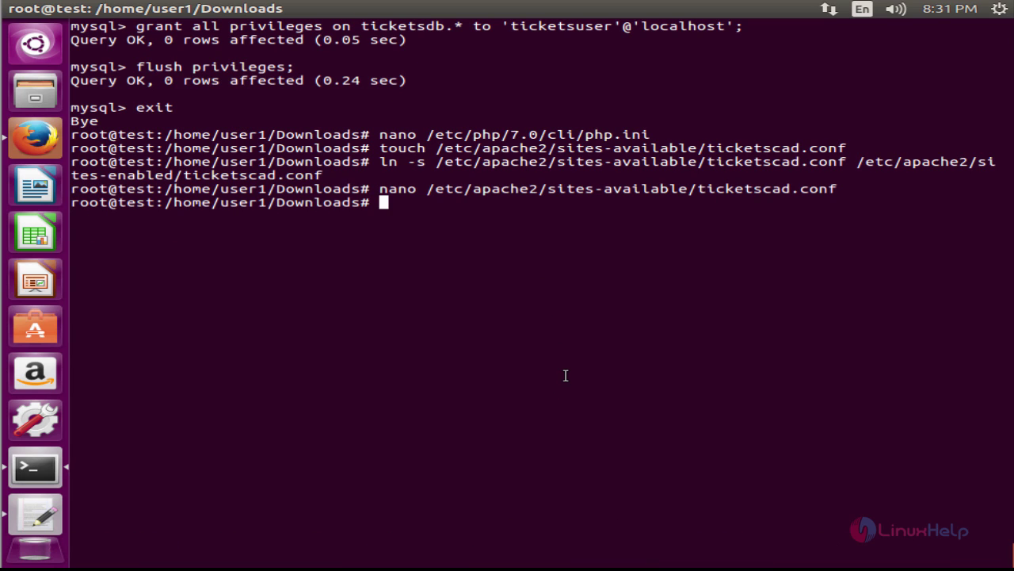
# - Restart Apache with service apache2 restart
pyautogui.write('servi')
pyautogui.write('ce apache2 restart')
pyautogui.press('Return')
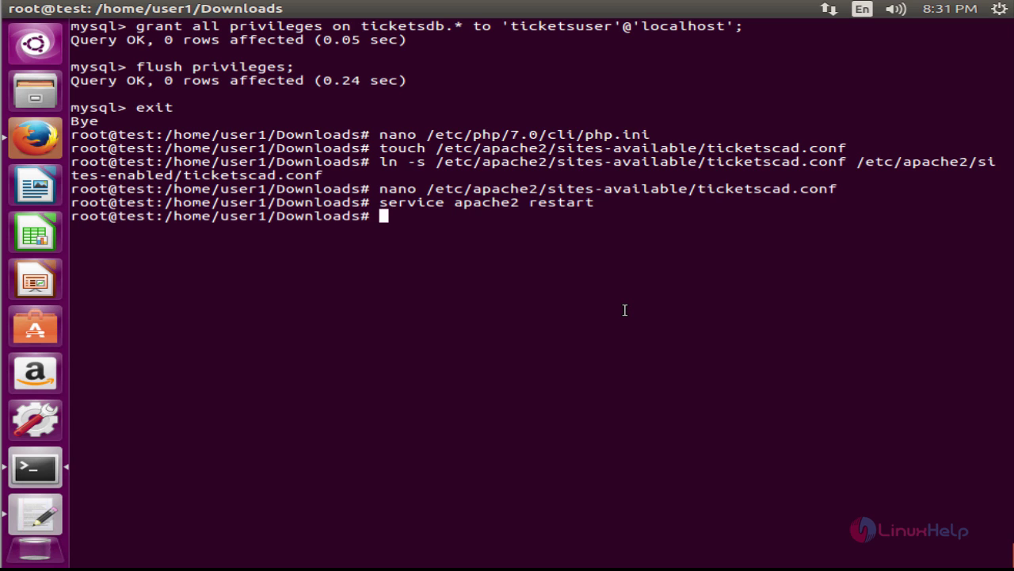
pyautogui.click(49, 149)
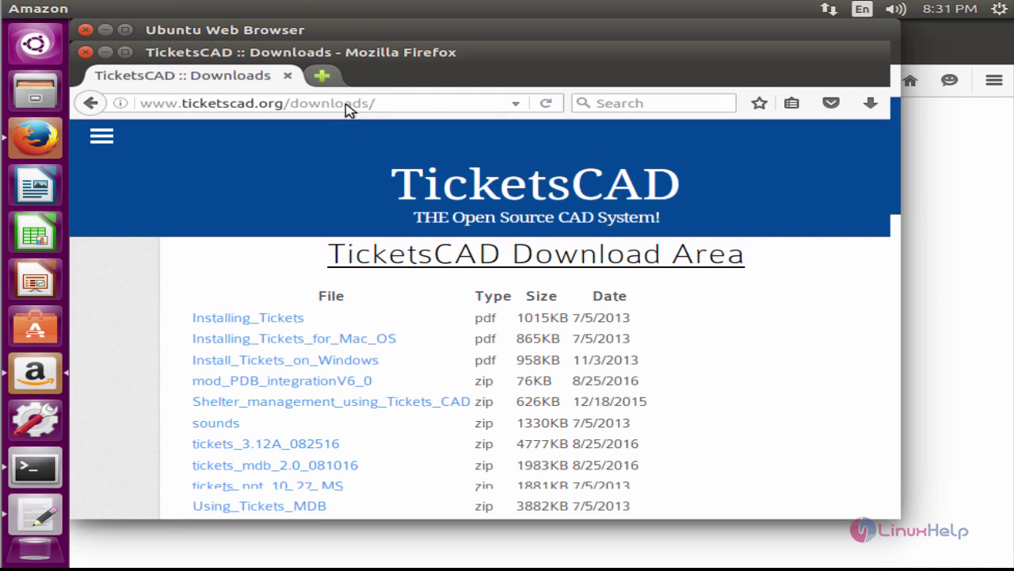
# - Load test.linuxhelp1.com/ticketscad in a new Firefox tab
pyautogui.click(317, 76)
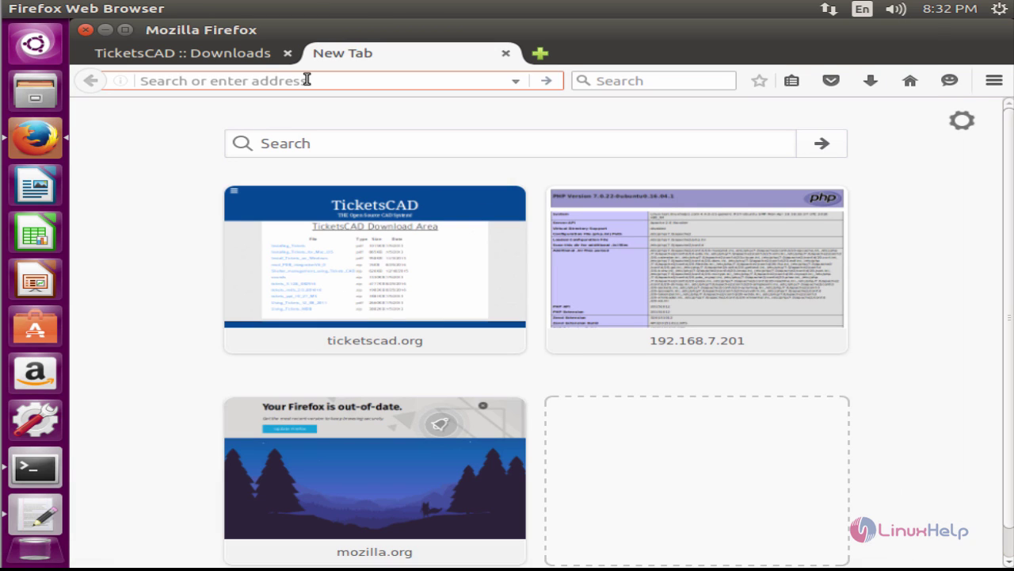
pyautogui.write('test.linuxhelp1.com')
pyautogui.press('Return')
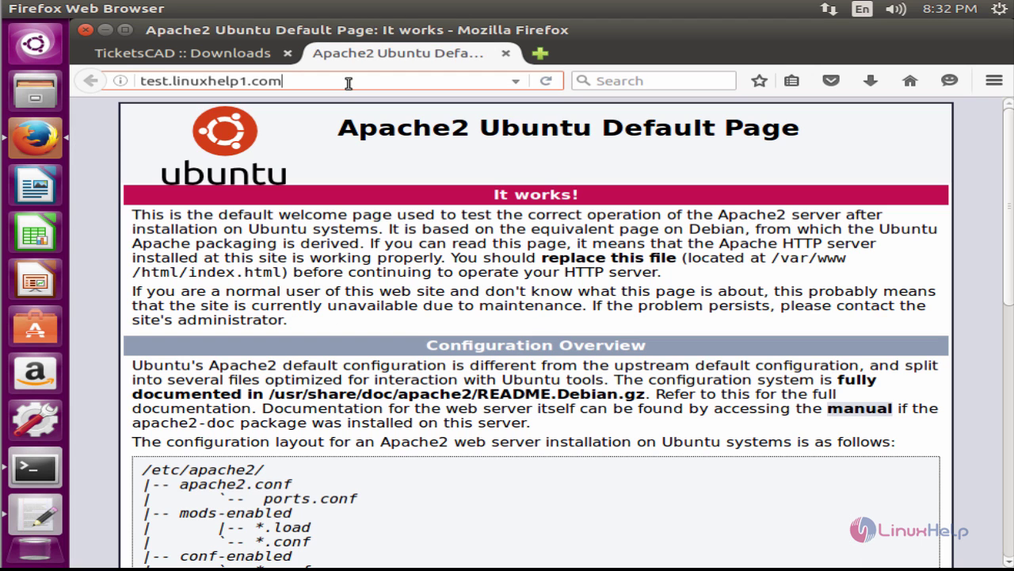
pyautogui.write('/')
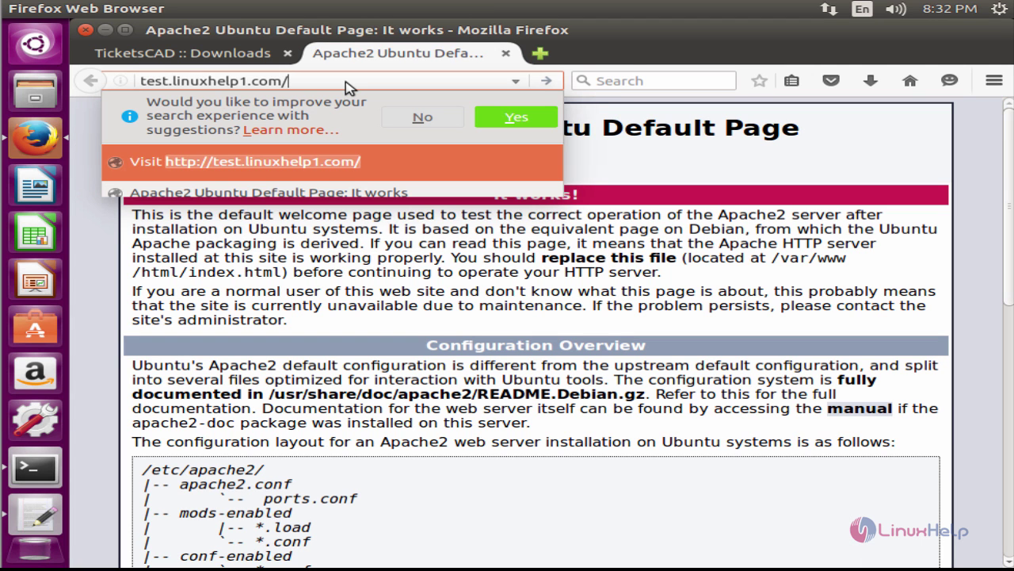
pyautogui.write('ticketscad')
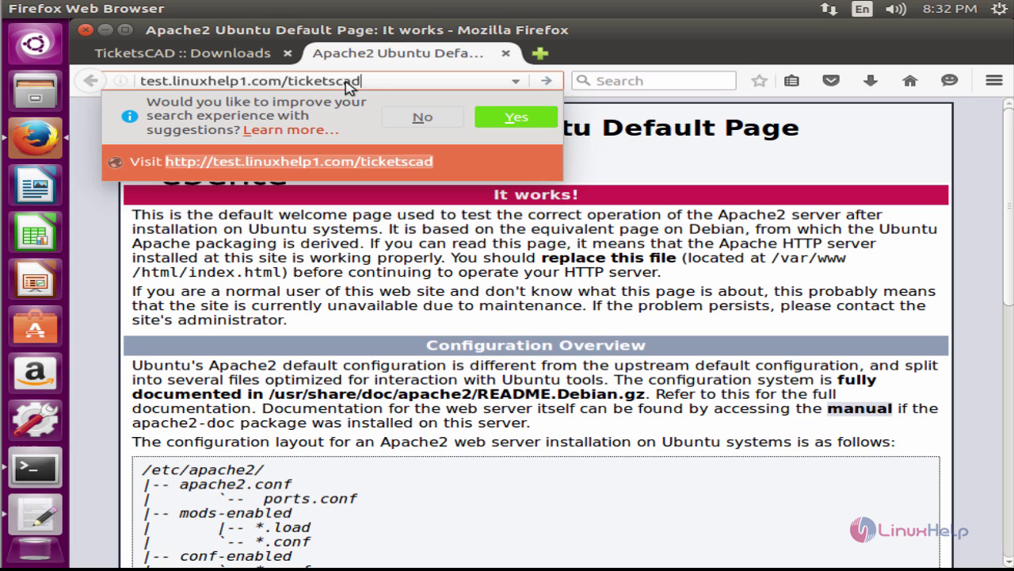
pyautogui.press('Return')
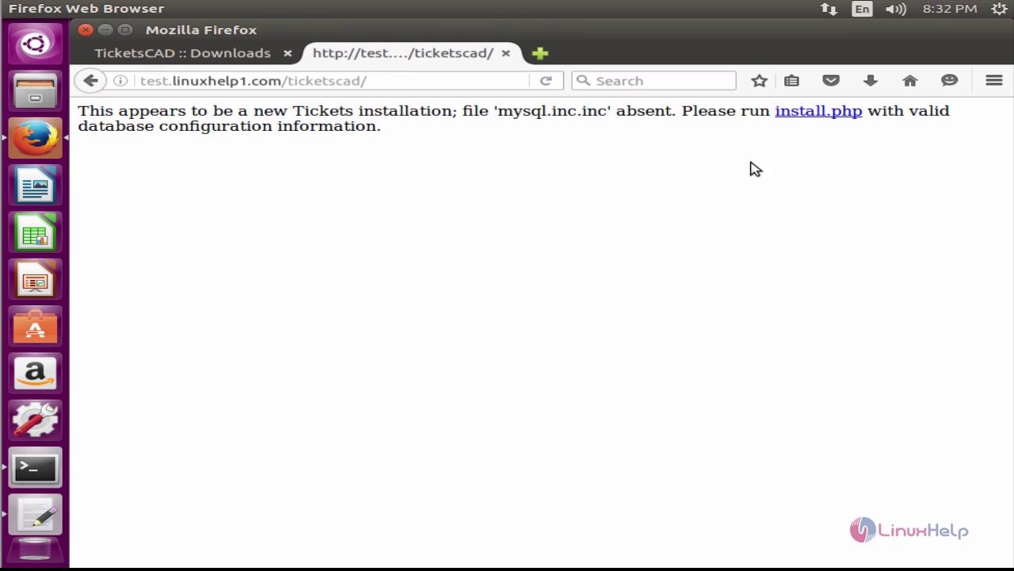
# - On install.php, enter the MySQL host, user ticketsuser, its password and database ticketsdb
pyautogui.click(846, 116)
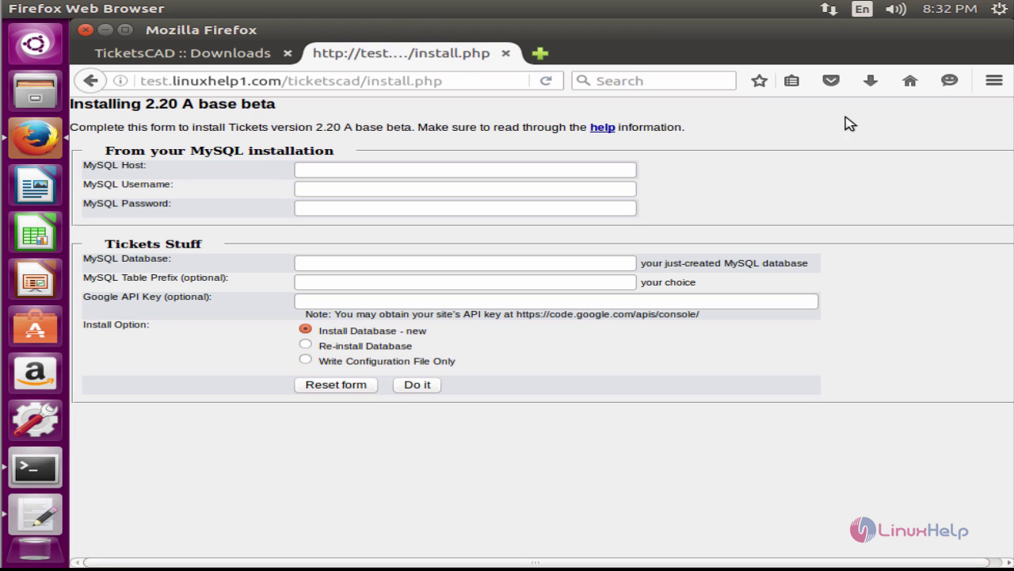
pyautogui.click(311, 165)
pyautogui.write('localhost')
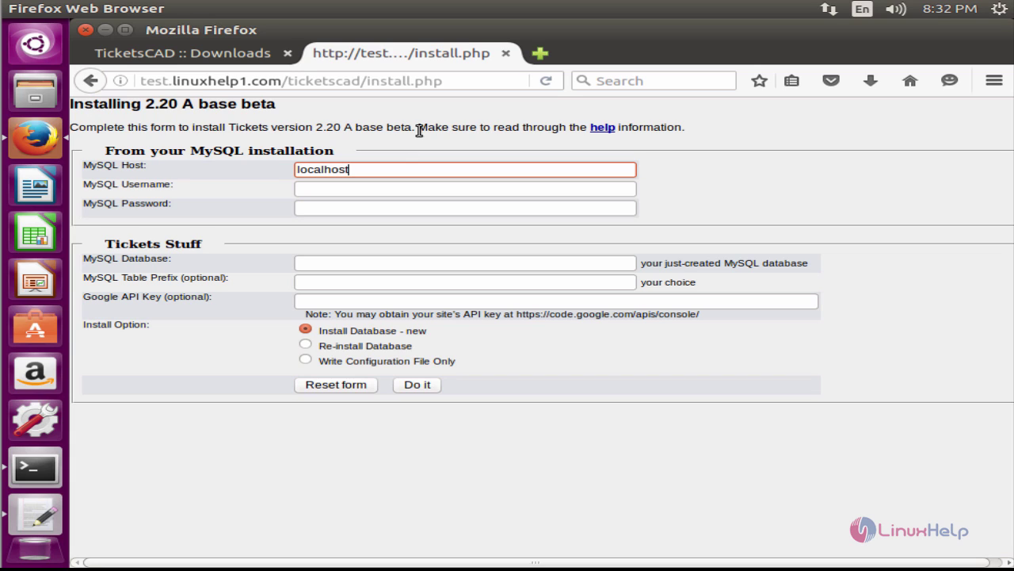
pyautogui.press('Tab')
pyautogui.write('ticketsuser')
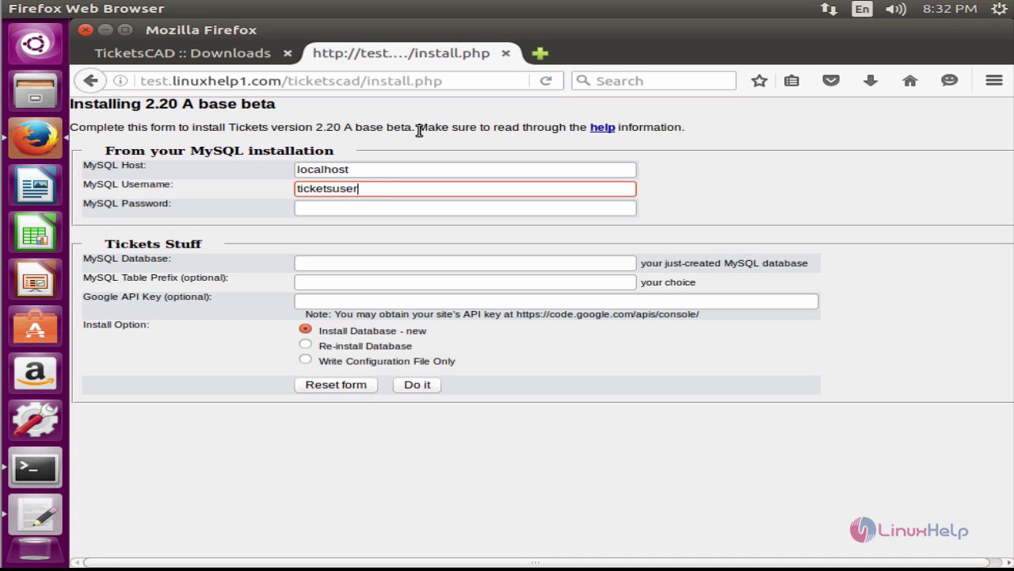
pyautogui.press('Tab')
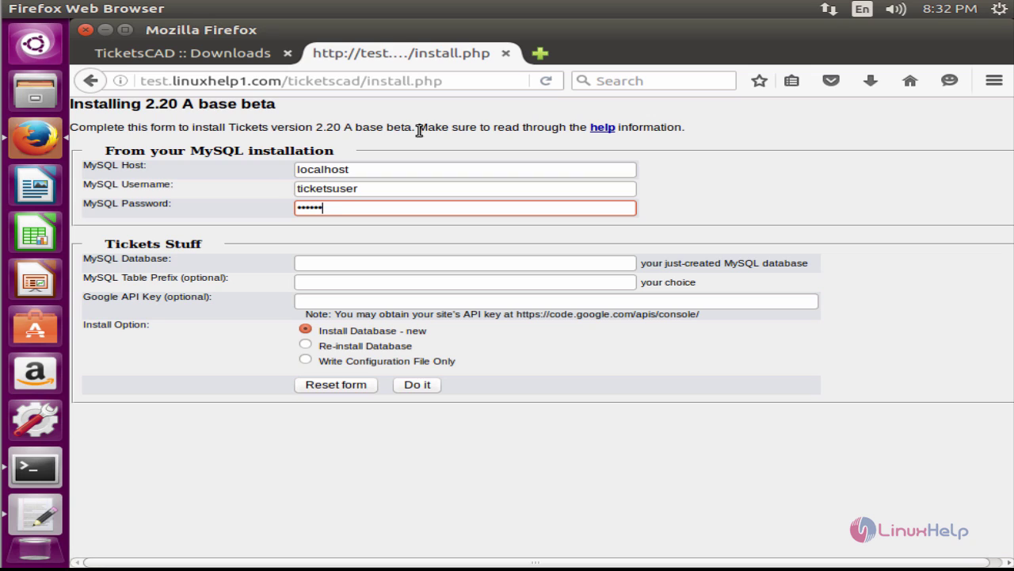
pyautogui.press('Tab')
pyautogui.write('tickets')
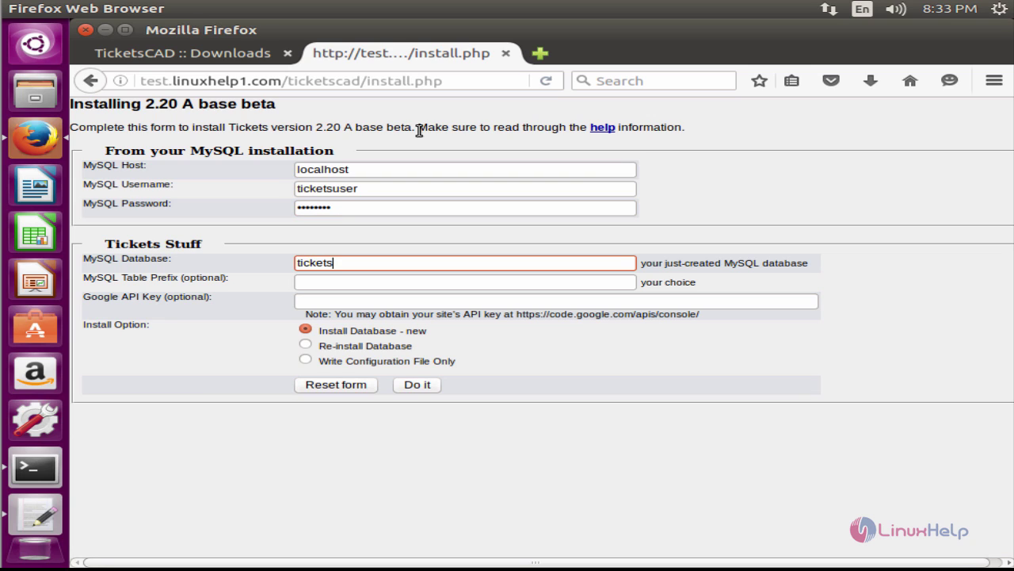
pyautogui.write('db')
# - Install the TicketsCAD database, start Tickets and accept the quick-start routine
pyautogui.click(418, 386)
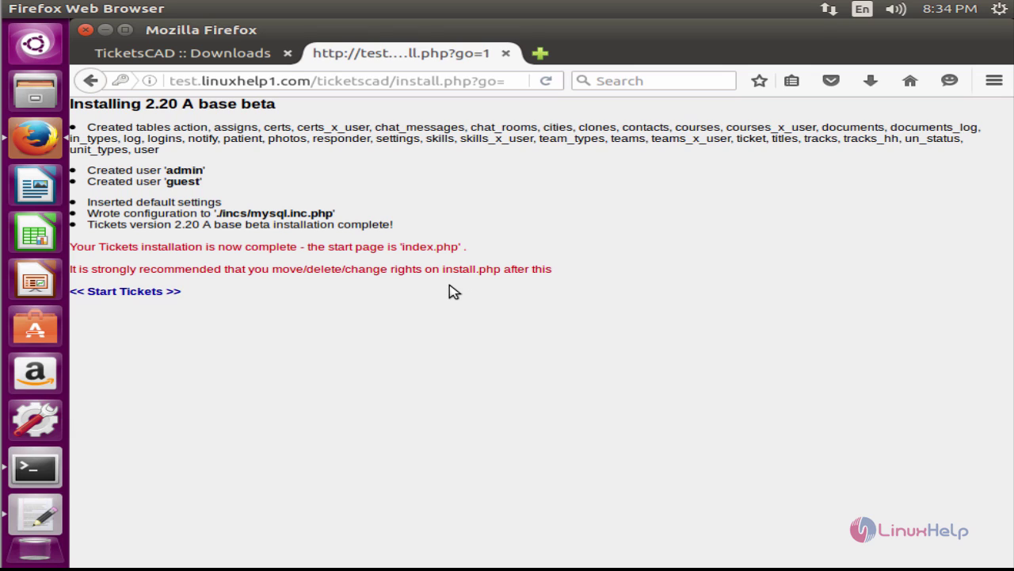
pyautogui.click(158, 291)
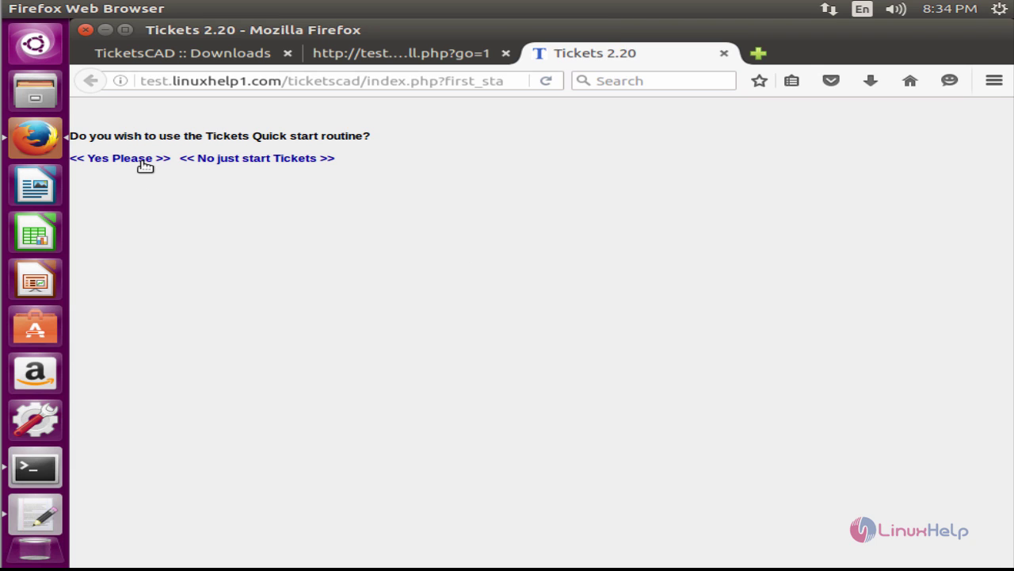
pyautogui.click(145, 164)
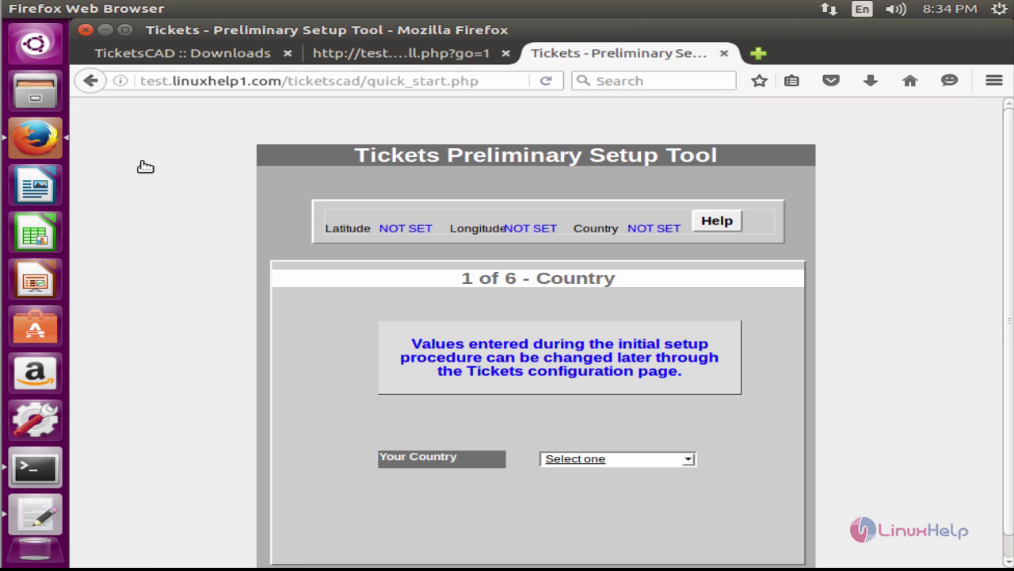
# - Set the country to India, select the 'Example Site' title, and begin a cd to /var/www/html
pyautogui.click(679, 461)
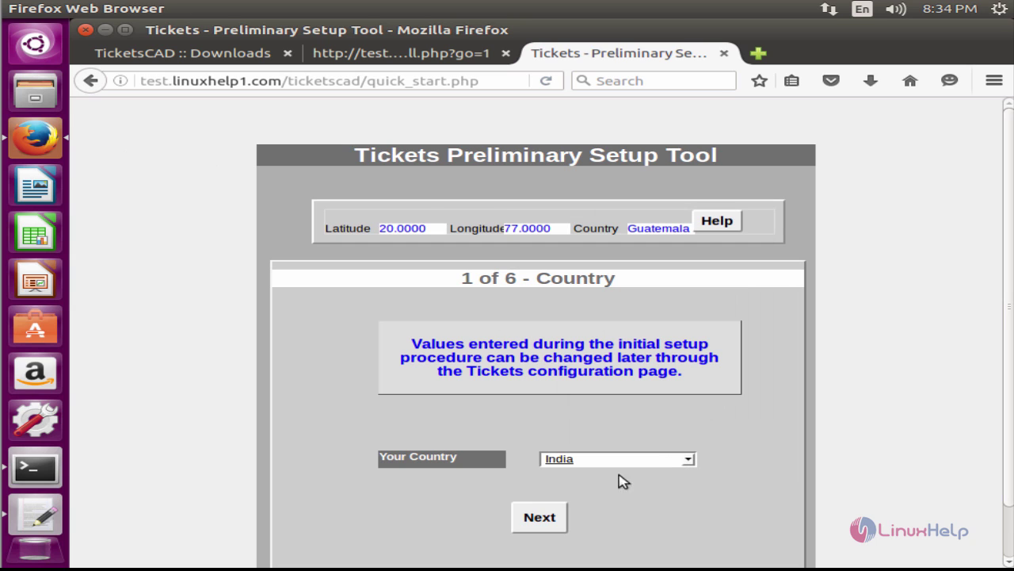
pyautogui.click(550, 518)
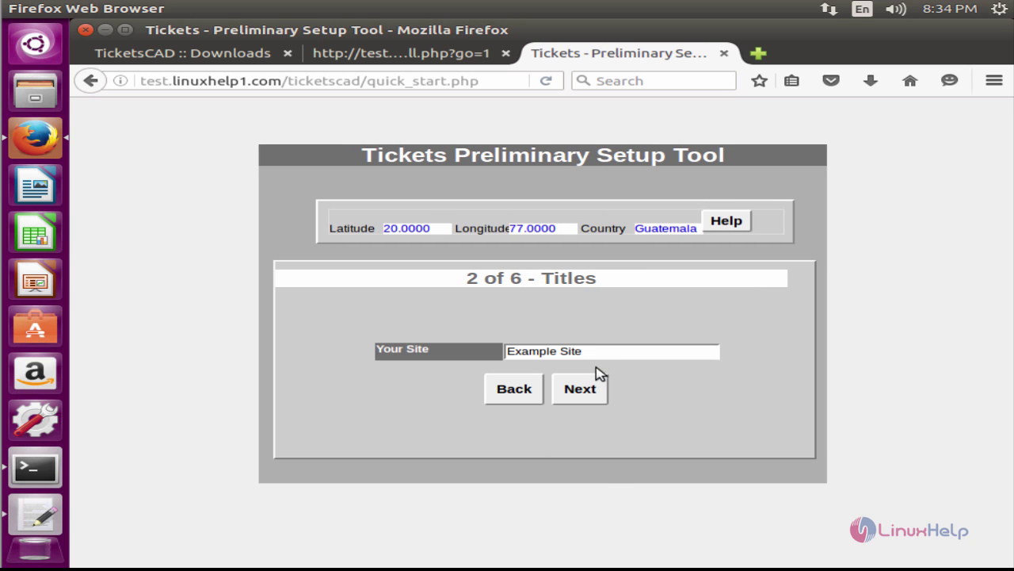
pyautogui.moveTo(596, 351); pyautogui.dragTo(496, 355)
pyautogui.write('lin')
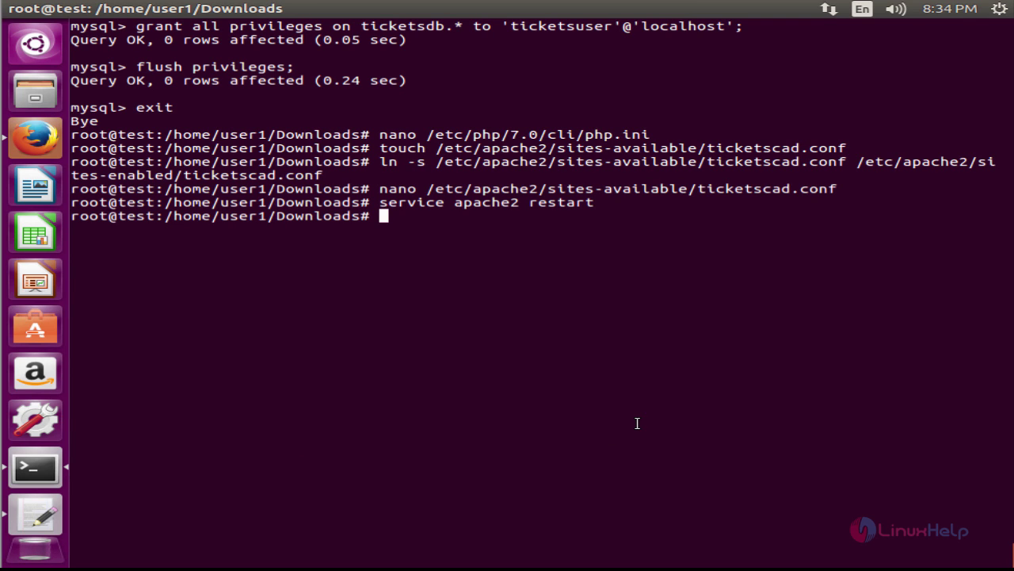
pyautogui.write('cd /var/')
pyautogui.write('www/')
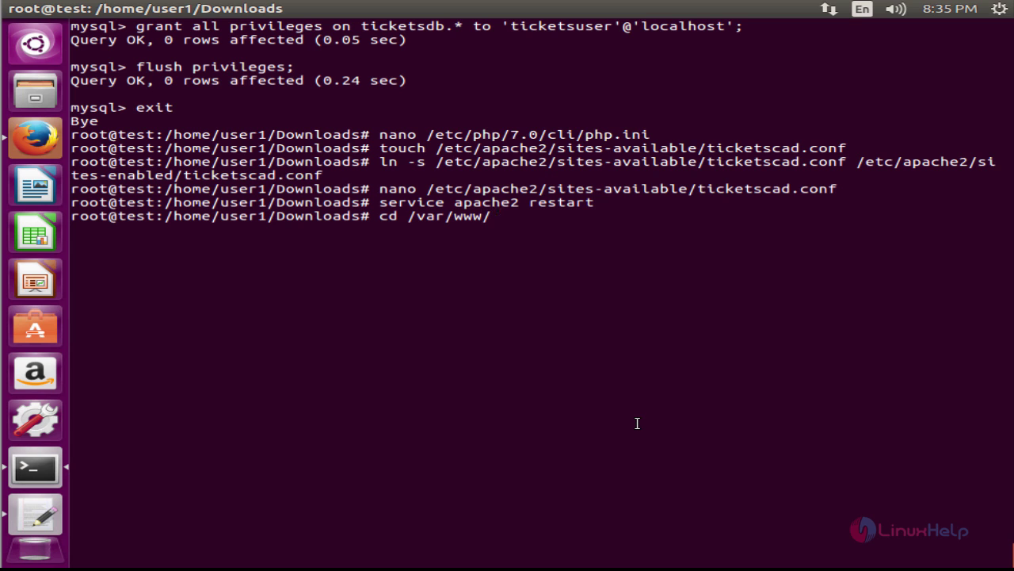
pyautogui.write('html/t')
# - Move into /var/www/html/ticketscad and list its files in detail with ls -l
pyautogui.press('Tab')
pyautogui.press('Return')
pyautogui.write('ls -l')
pyautogui.press('Return')
# - Delete install.php with rm -rf and return to the Firefox setup page
pyautogui.write('rm ')
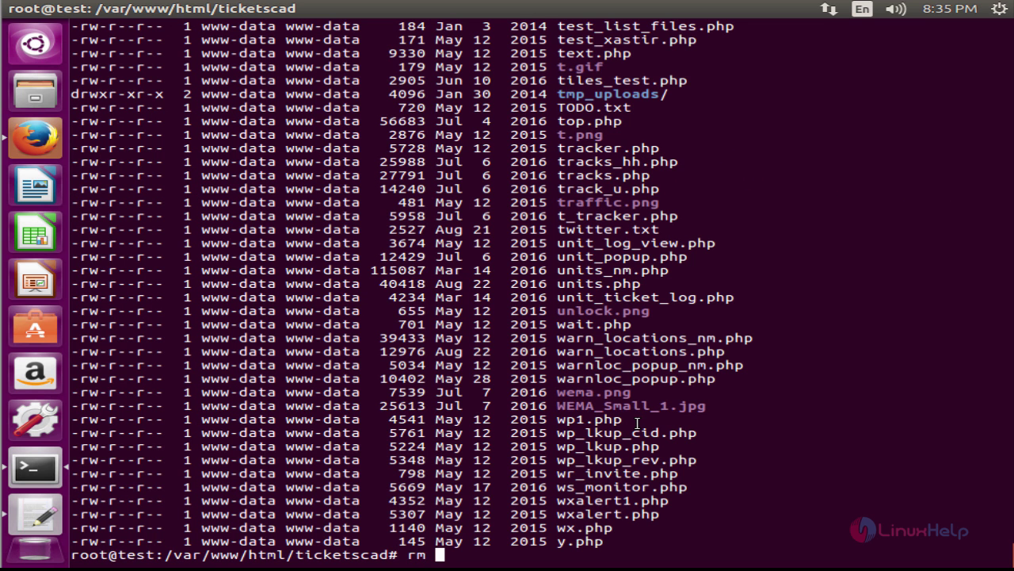
pyautogui.write('-rf insta')
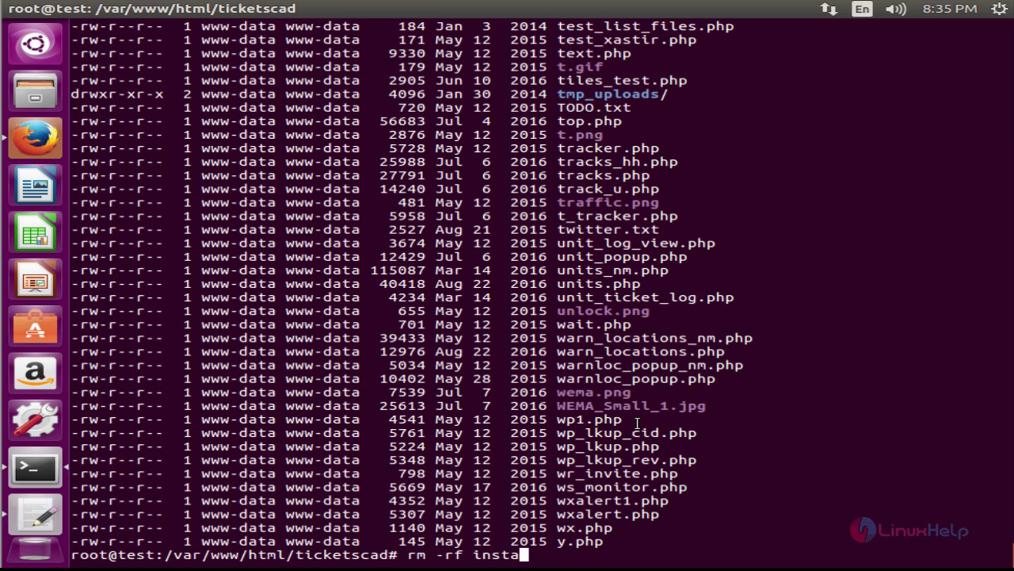
pyautogui.write('ll.php')
pyautogui.press('Return')
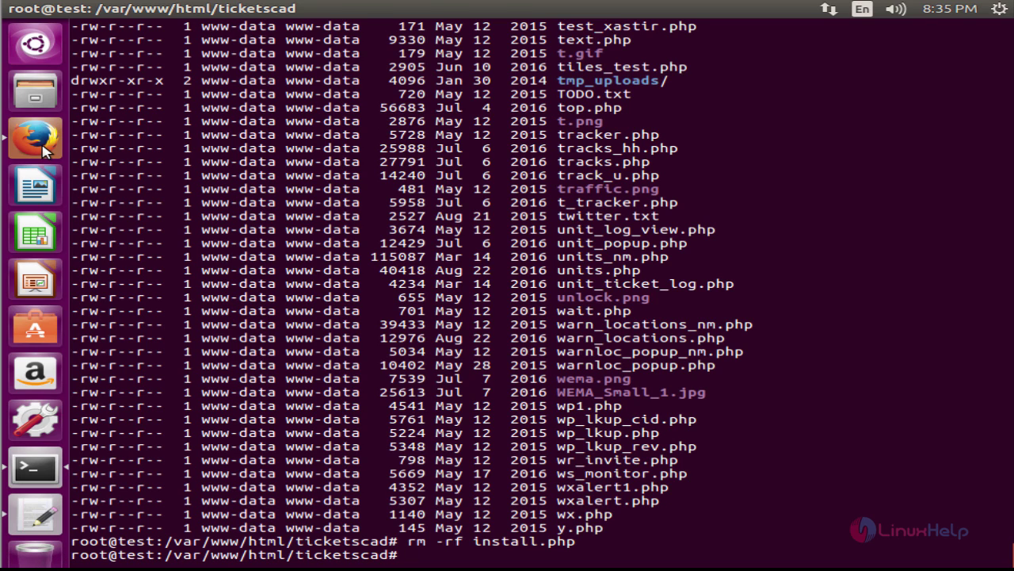
pyautogui.click(35, 139)
# - Accept the default incident types, 10 responders, responder types and statuses, then finish to the login page
pyautogui.click(587, 393)
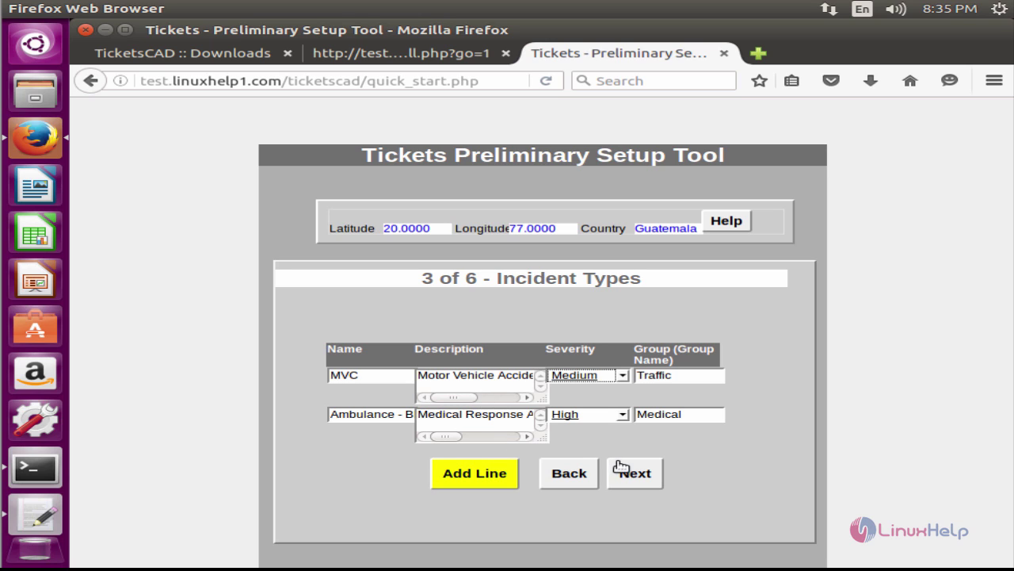
pyautogui.click(639, 473)
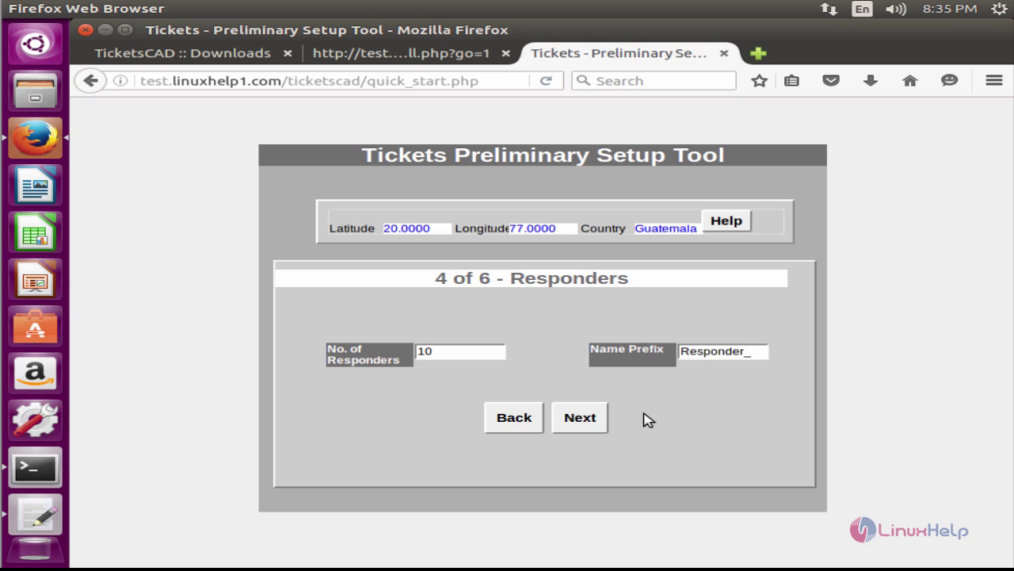
pyautogui.click(600, 418)
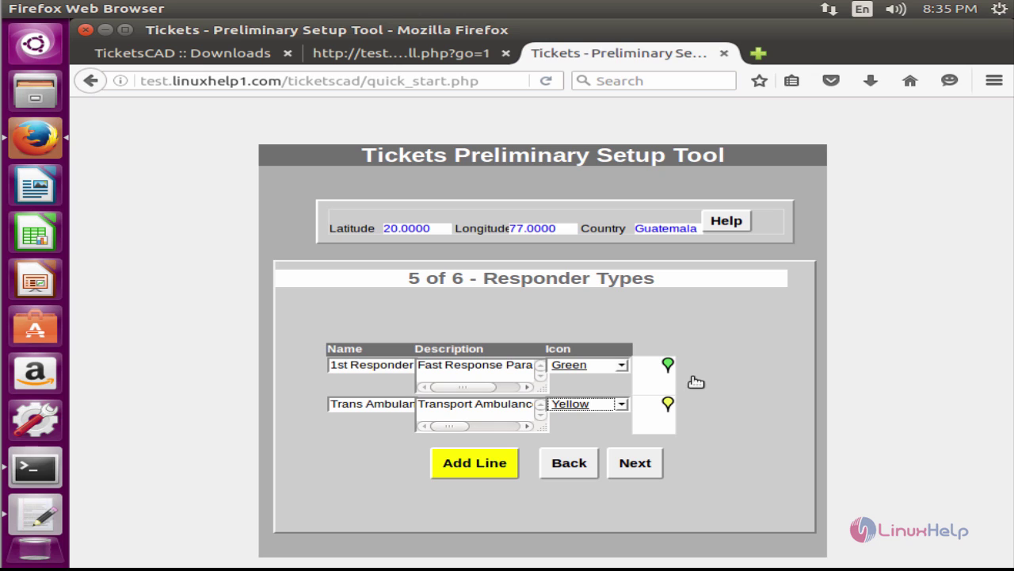
pyautogui.click(656, 467)
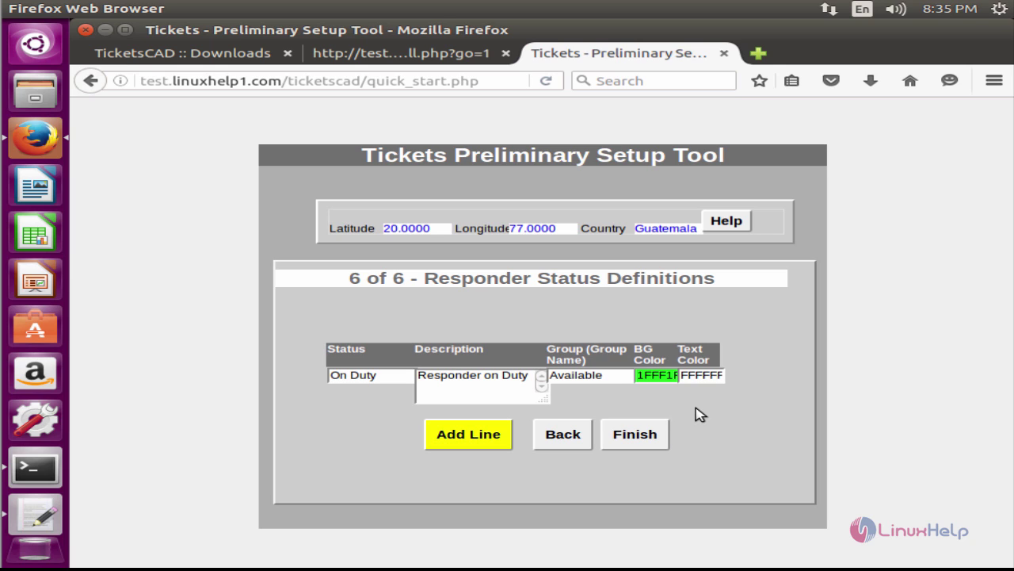
pyautogui.click(660, 446)
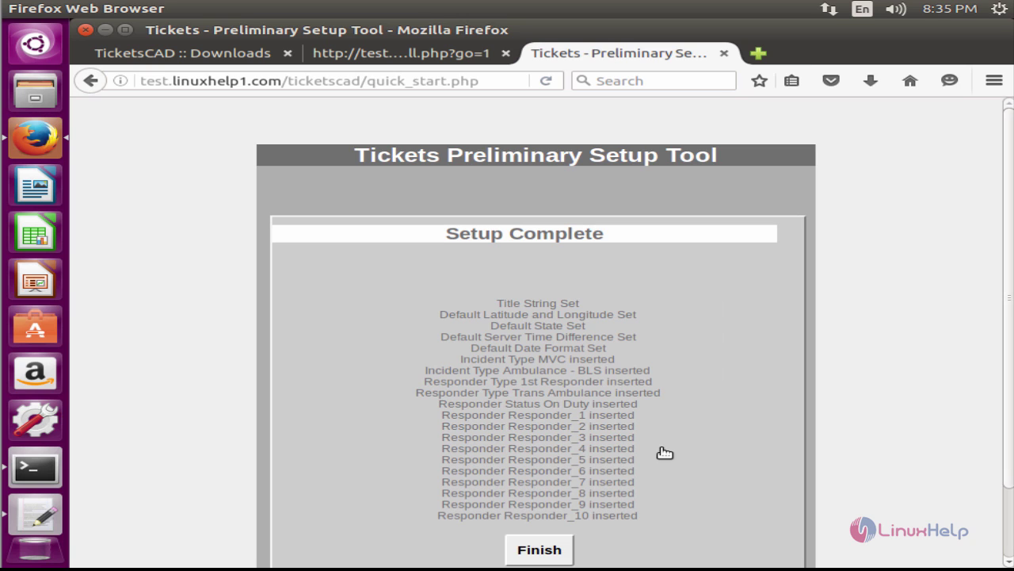
pyautogui.scroll(-2, 659, 458)
pyautogui.scroll(2, 658, 458)
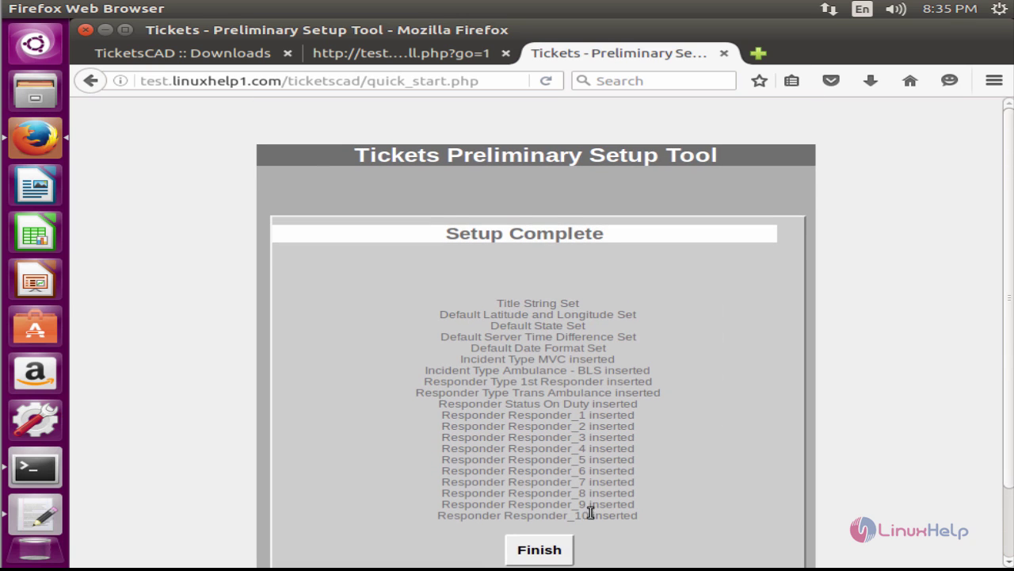
pyautogui.click(571, 551)
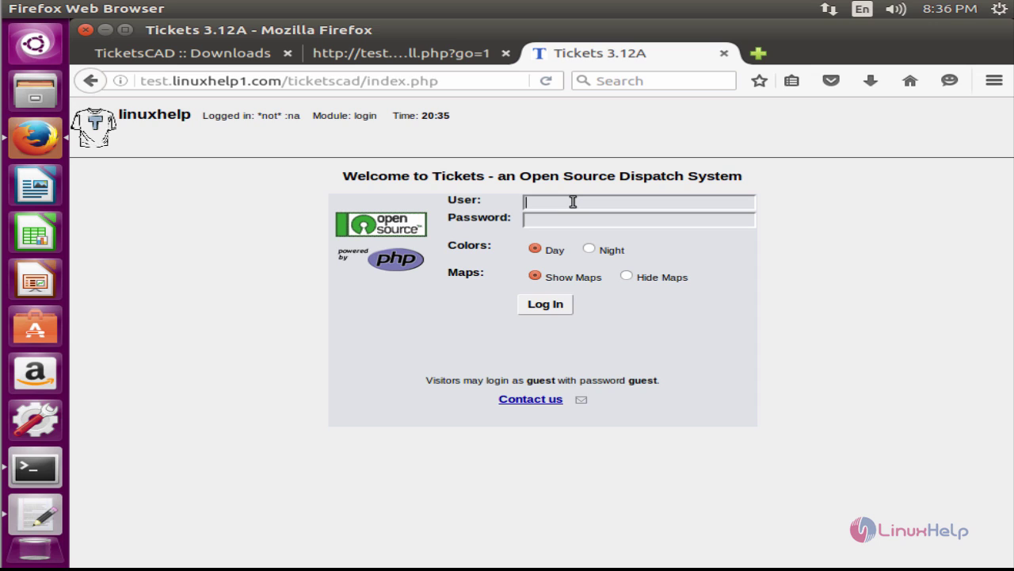
# - Log in as admin, dismiss Firefox's save-login prompt, and maximize the browser window
pyautogui.write('admin')
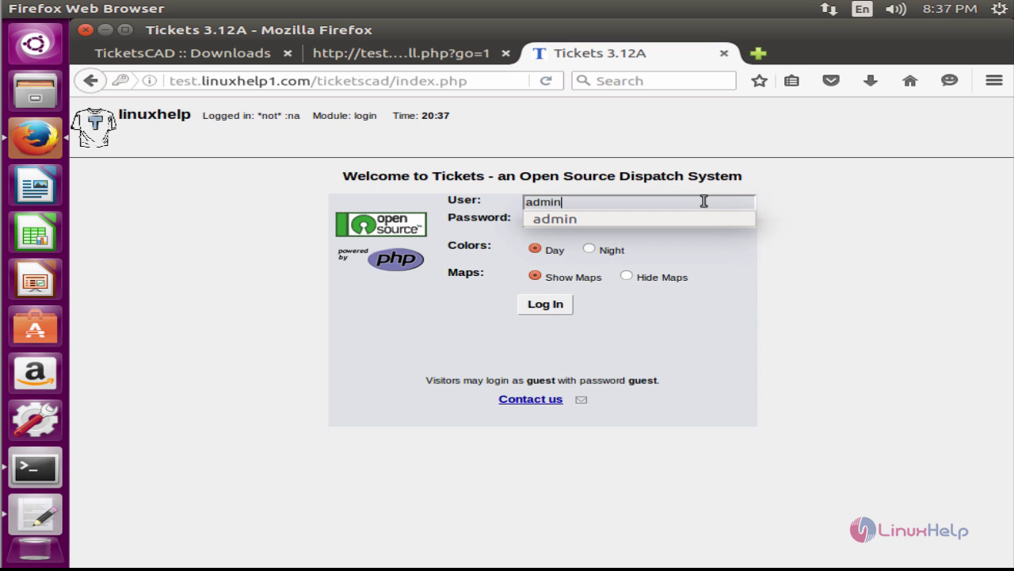
pyautogui.press('Tab')
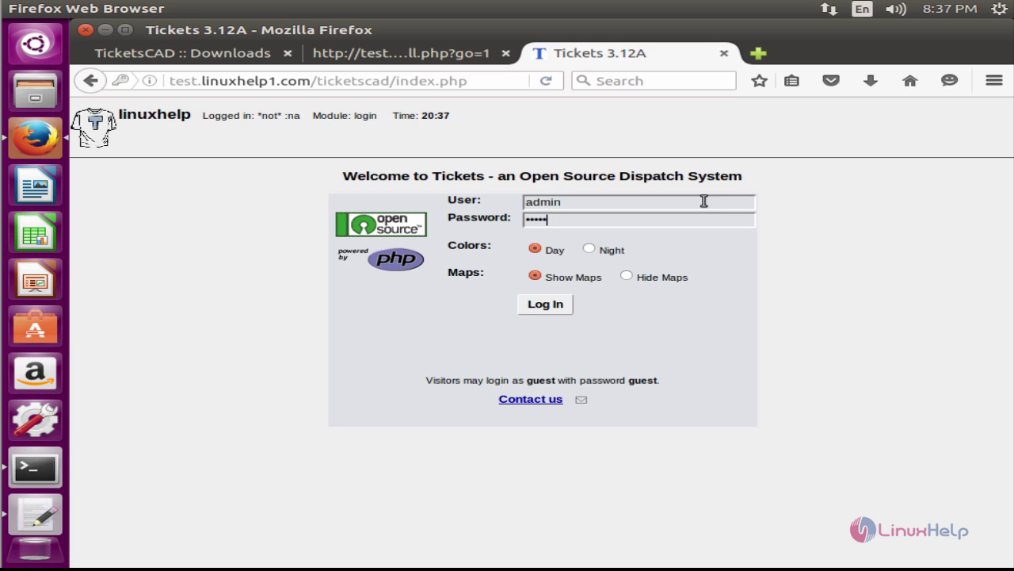
pyautogui.click(559, 309)
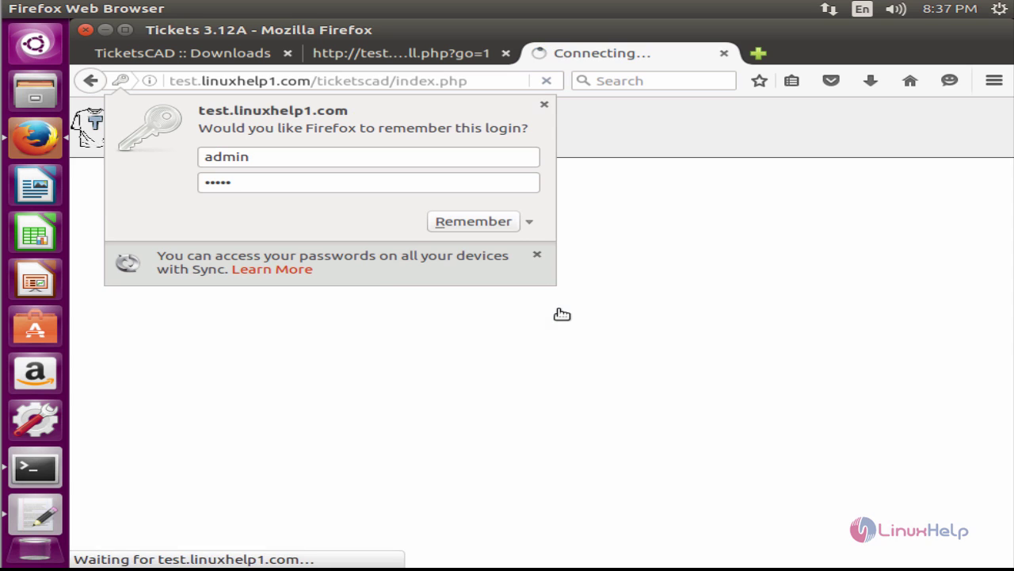
pyautogui.click(545, 104)
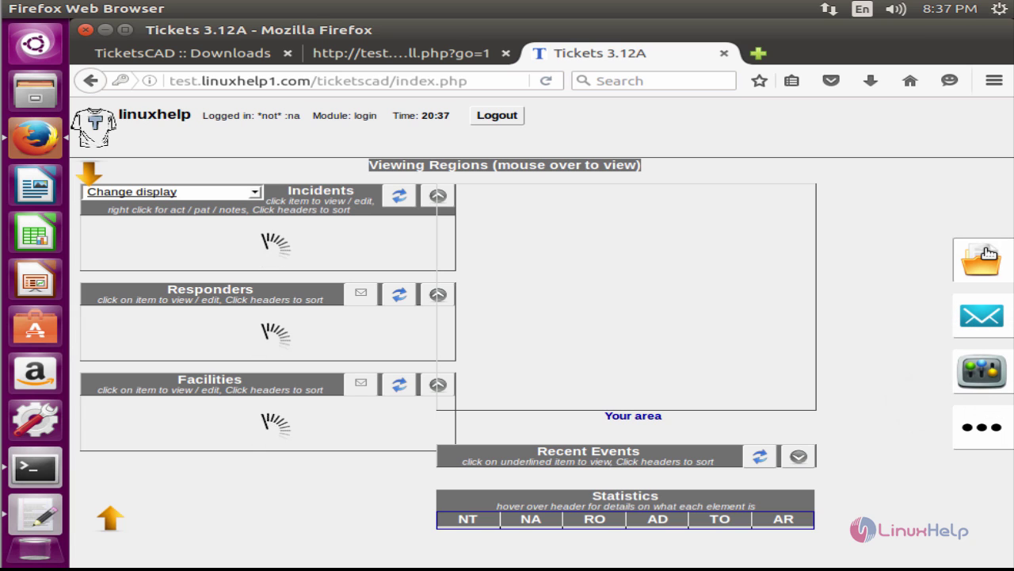
pyautogui.doubleClick(420, 29)
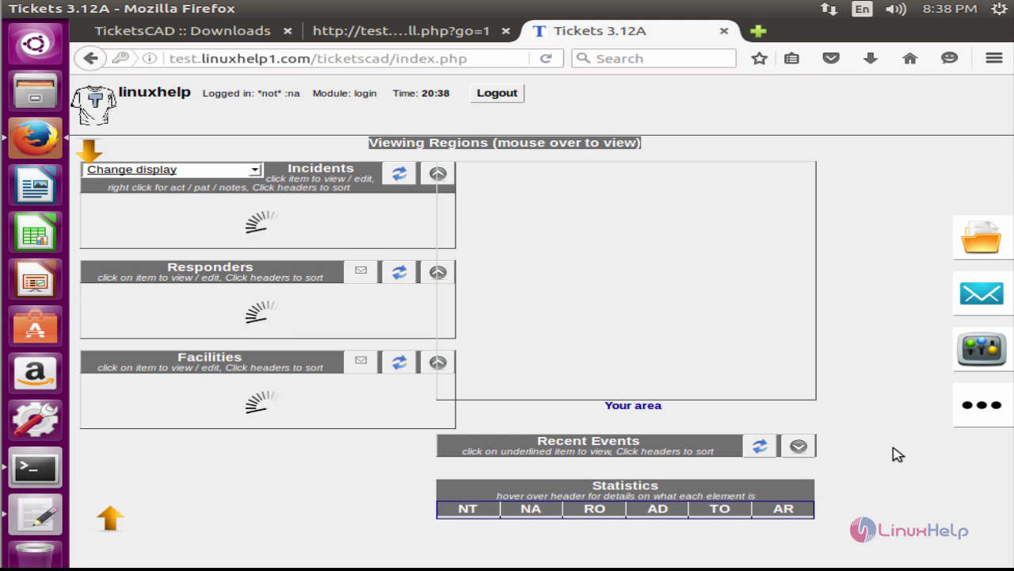